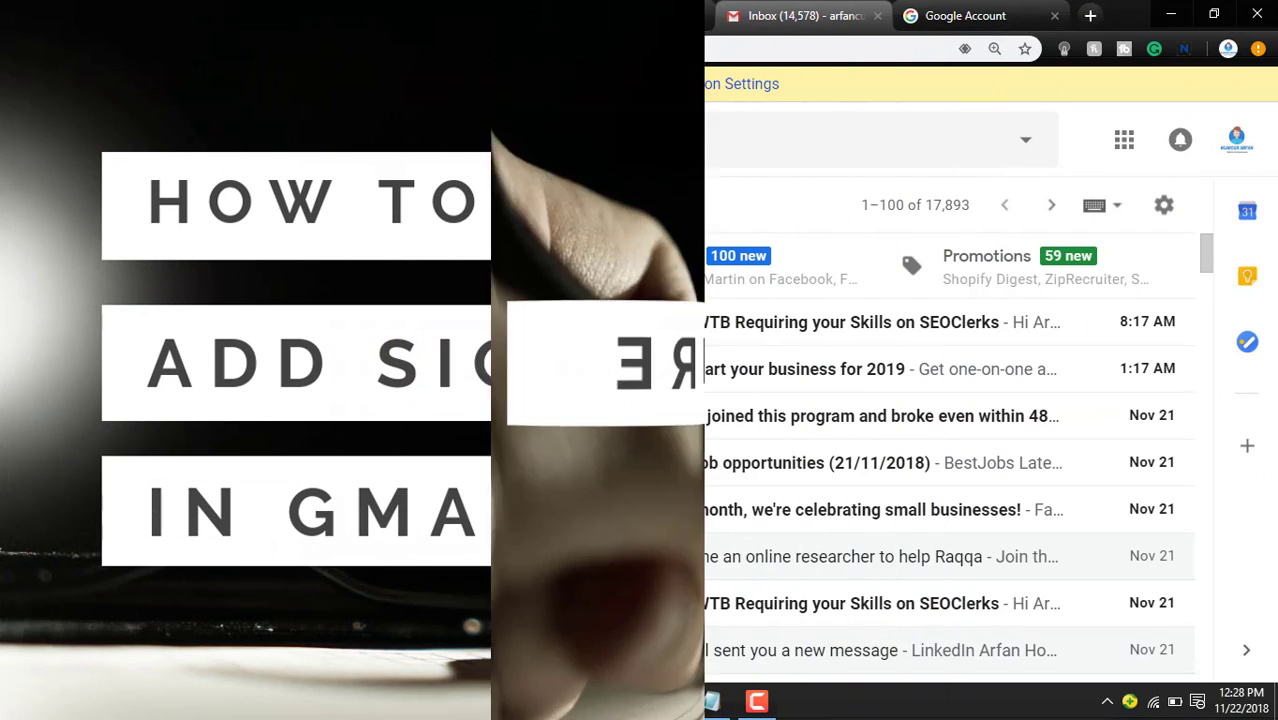
# Preview the example signature in a new message, then switch to the other account's General settings
pyautogui.click(143, 238)
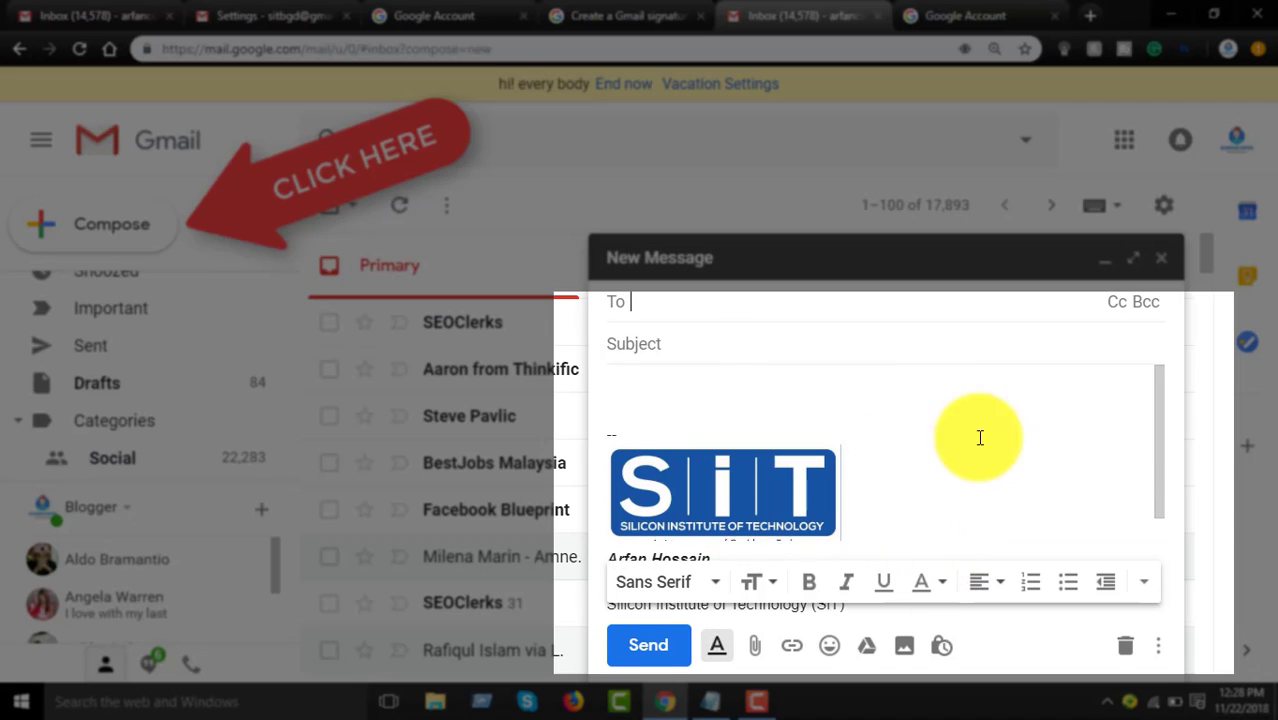
pyautogui.click(979, 437)
pyautogui.scroll(-3, 1064, 465)
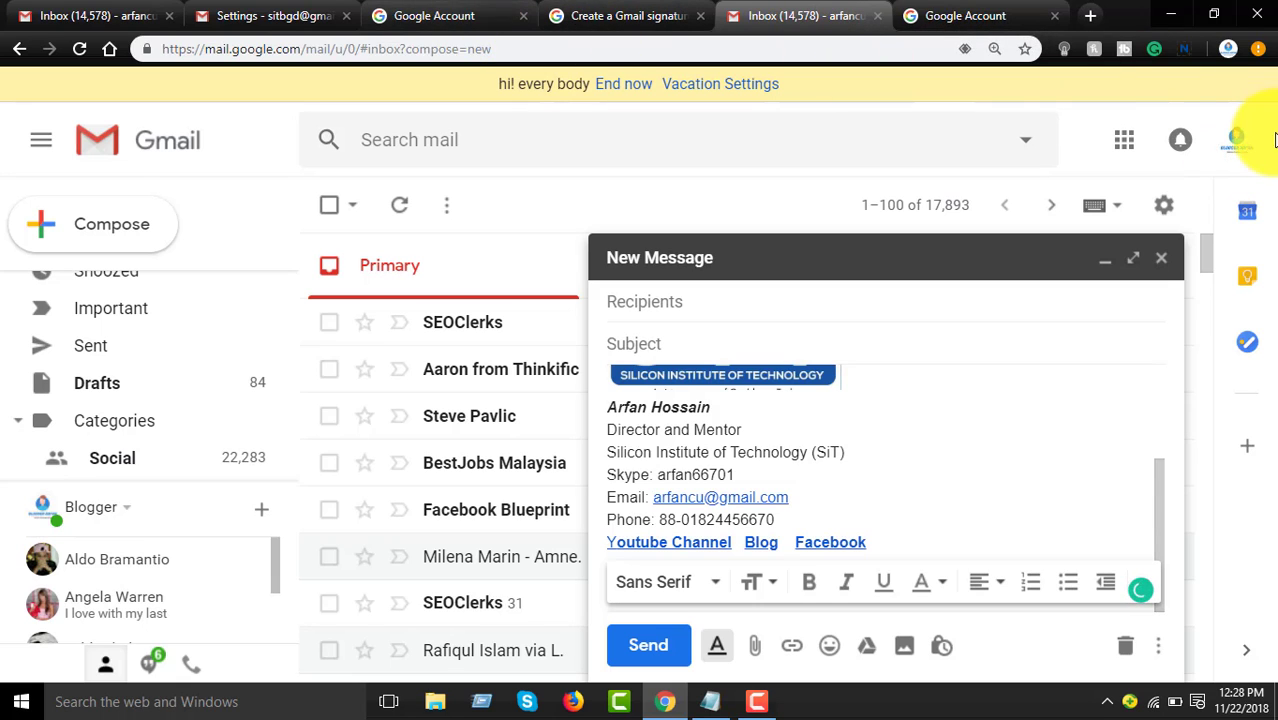
pyautogui.click(300, 16)
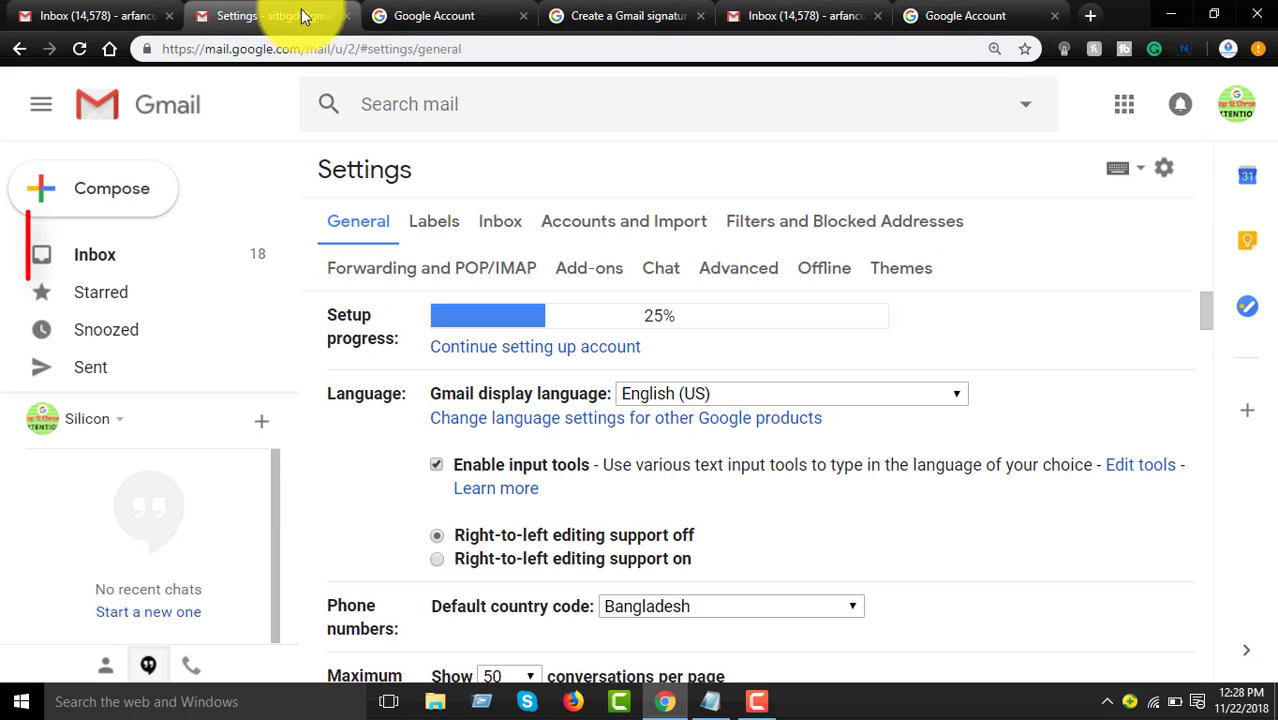
pyautogui.click(1230, 112)
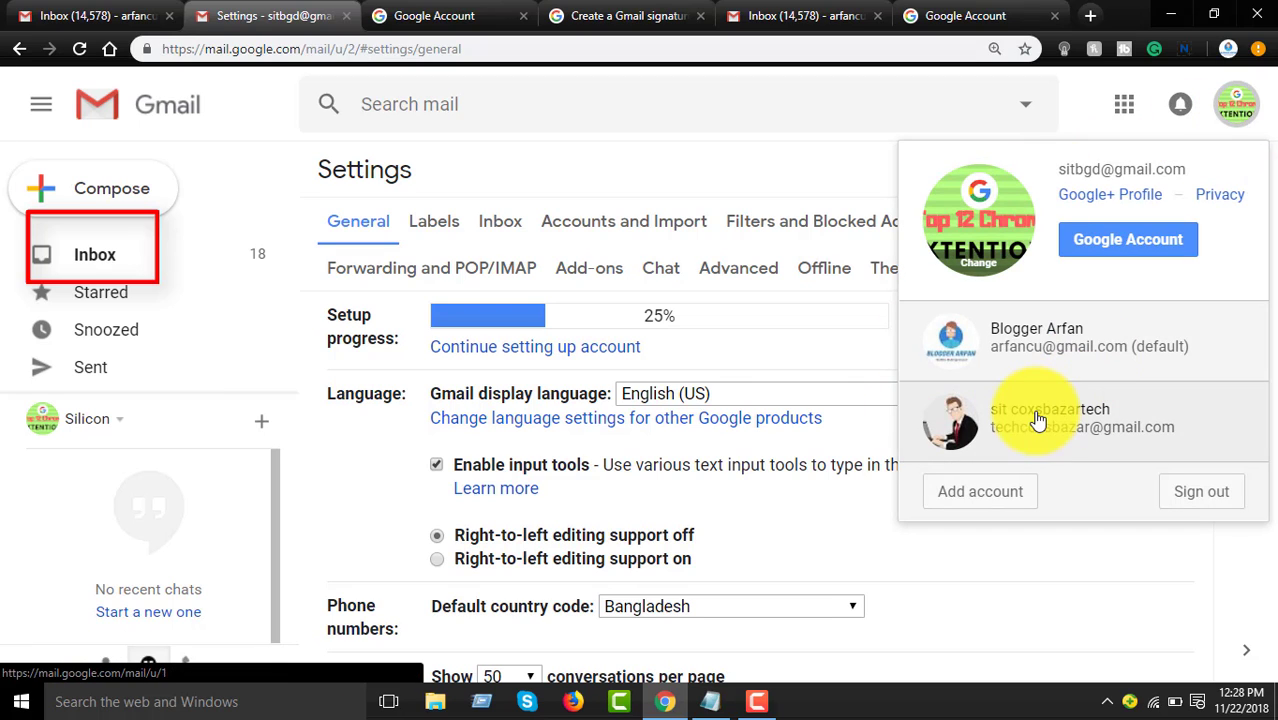
pyautogui.click(120, 258)
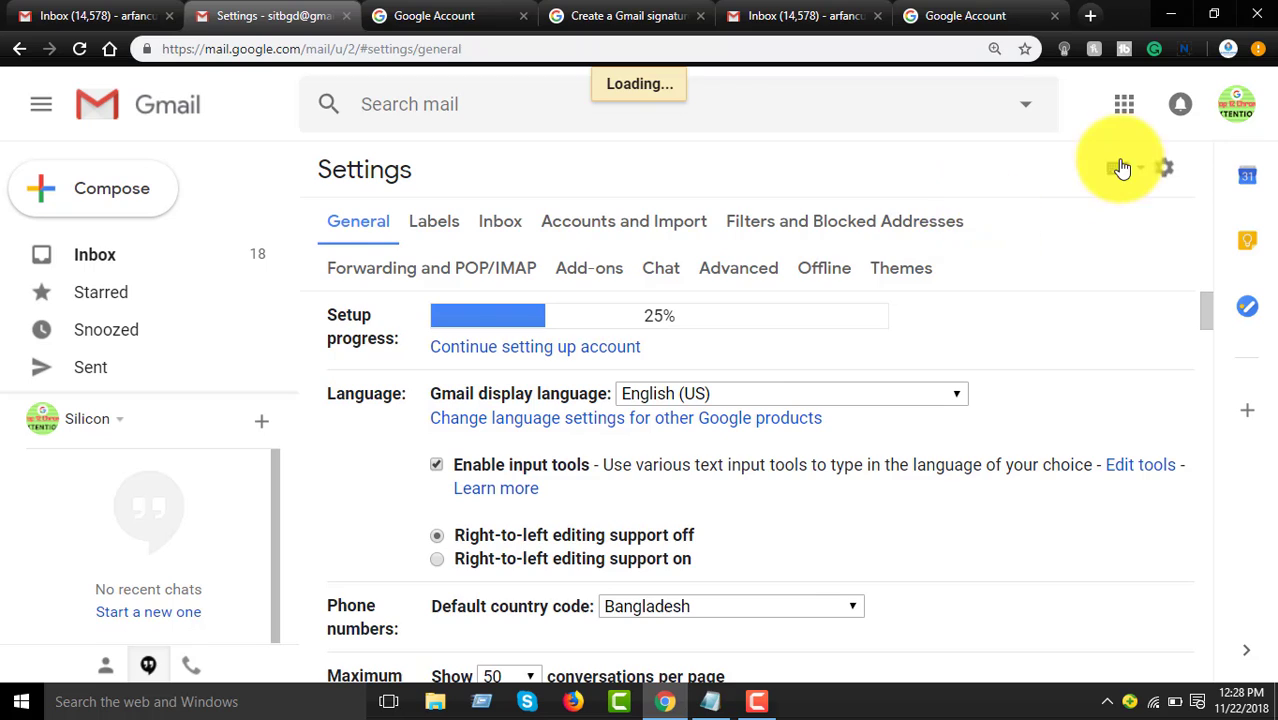
pyautogui.click(1164, 172)
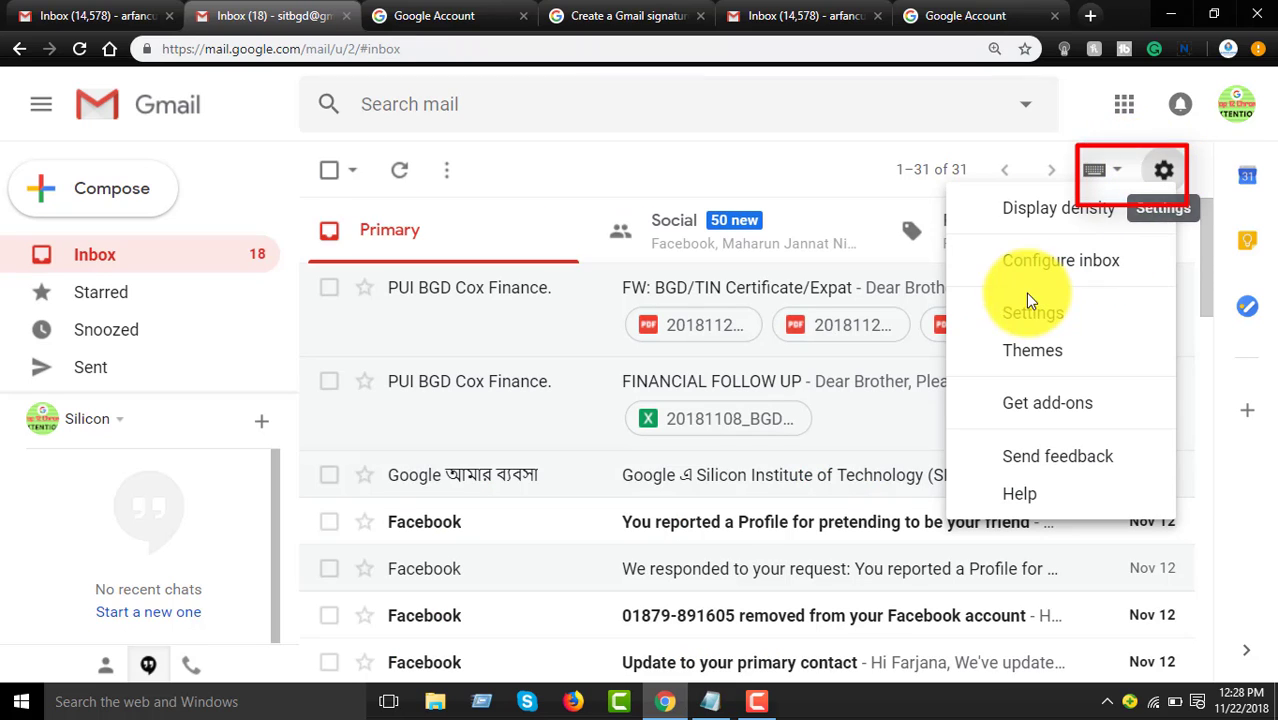
pyautogui.click(1033, 322)
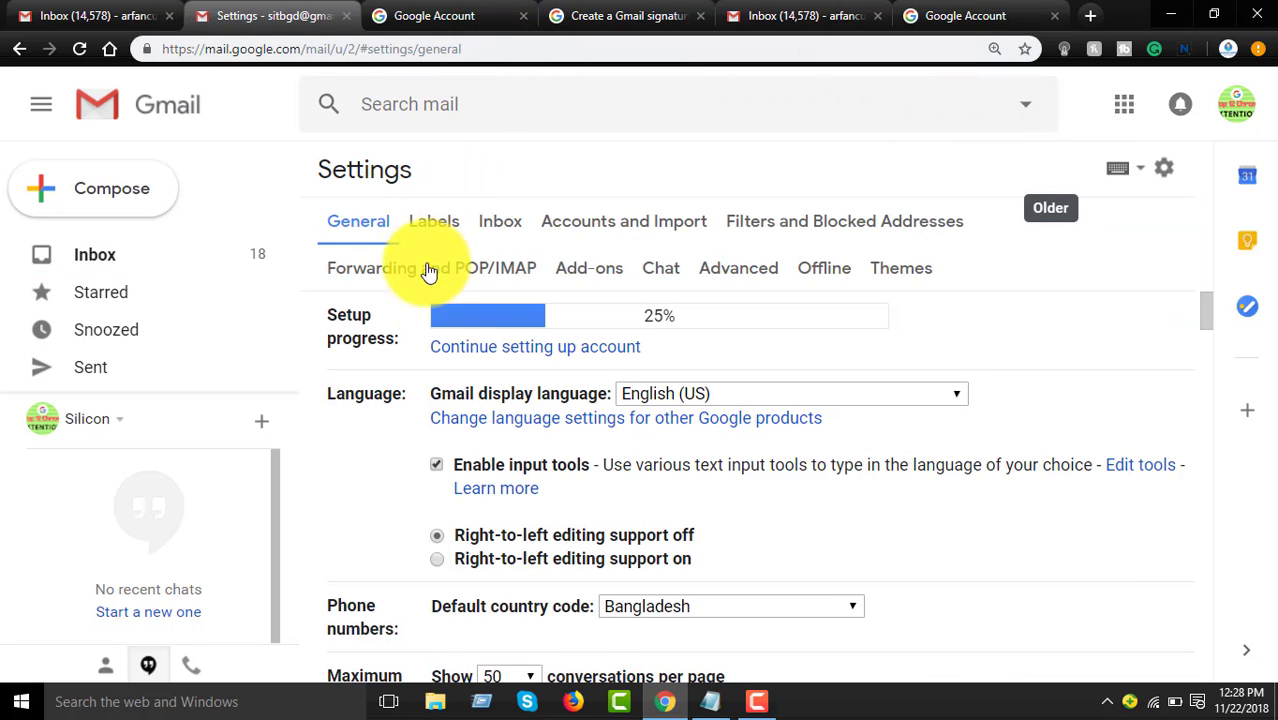
pyautogui.click(380, 221)
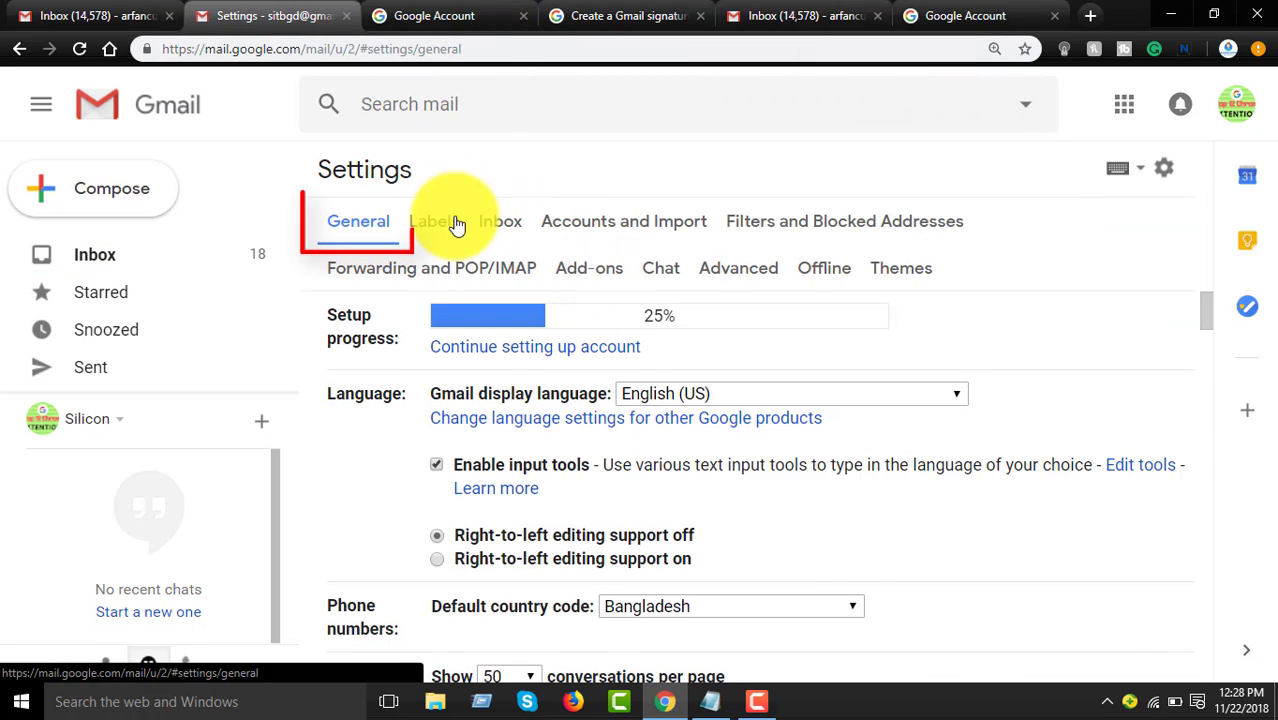
# Open a new message to confirm this account has no signature, then close it
pyautogui.scroll(-2, 448, 362)
pyautogui.scroll(-3, 470, 420)
pyautogui.scroll(-3, 474, 442)
pyautogui.scroll(-2, 474, 446)
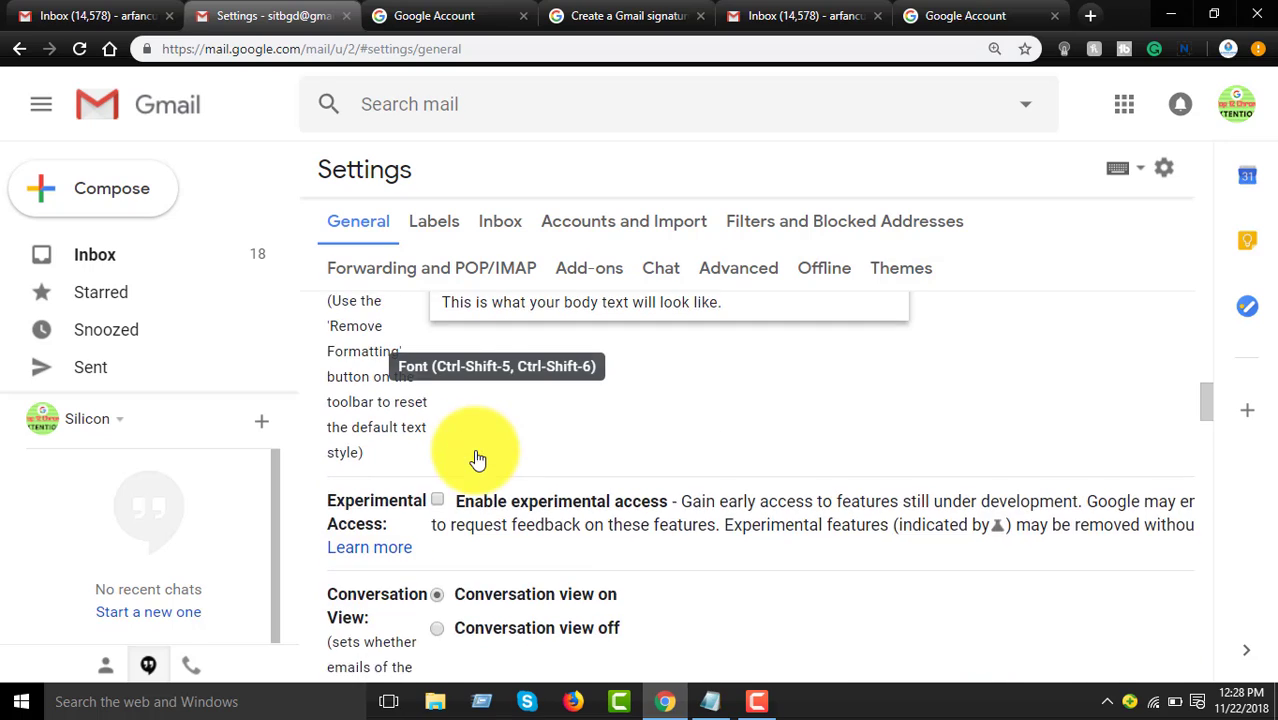
pyautogui.scroll(-2, 476, 455)
pyautogui.scroll(-2, 476, 458)
pyautogui.scroll(-2, 475, 456)
pyautogui.scroll(-2, 475, 456)
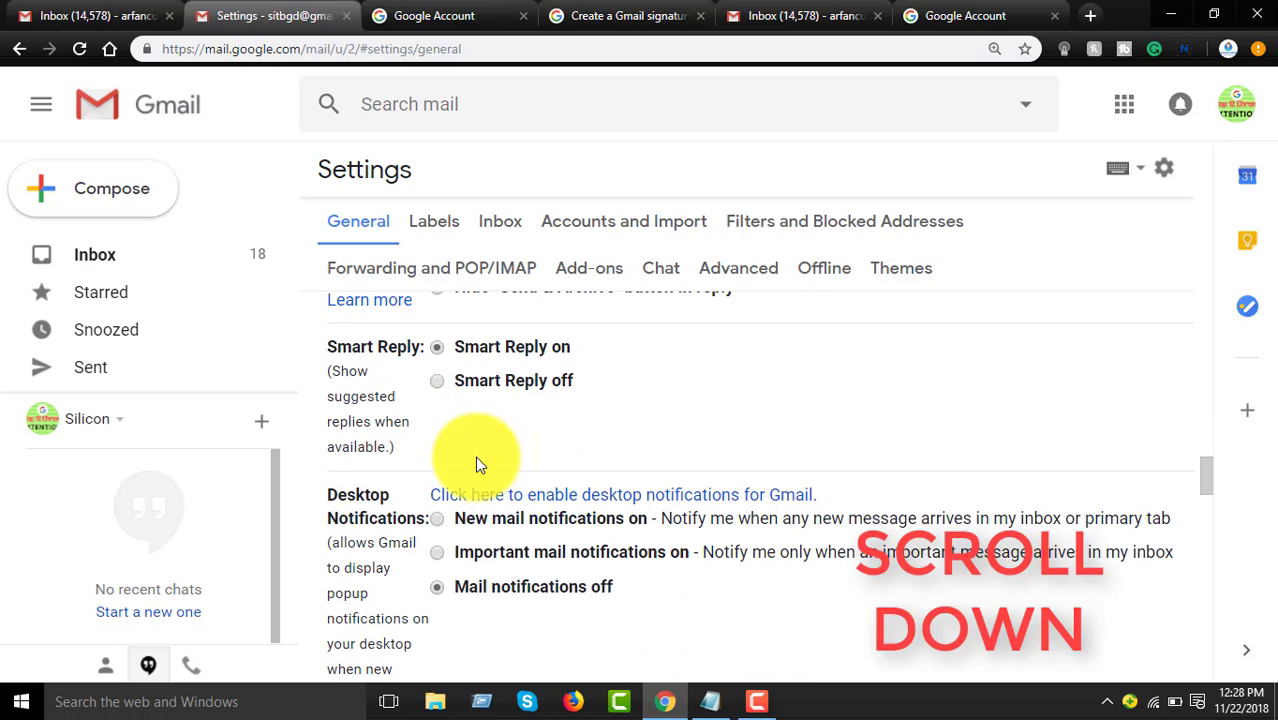
pyautogui.scroll(-1, 476, 456)
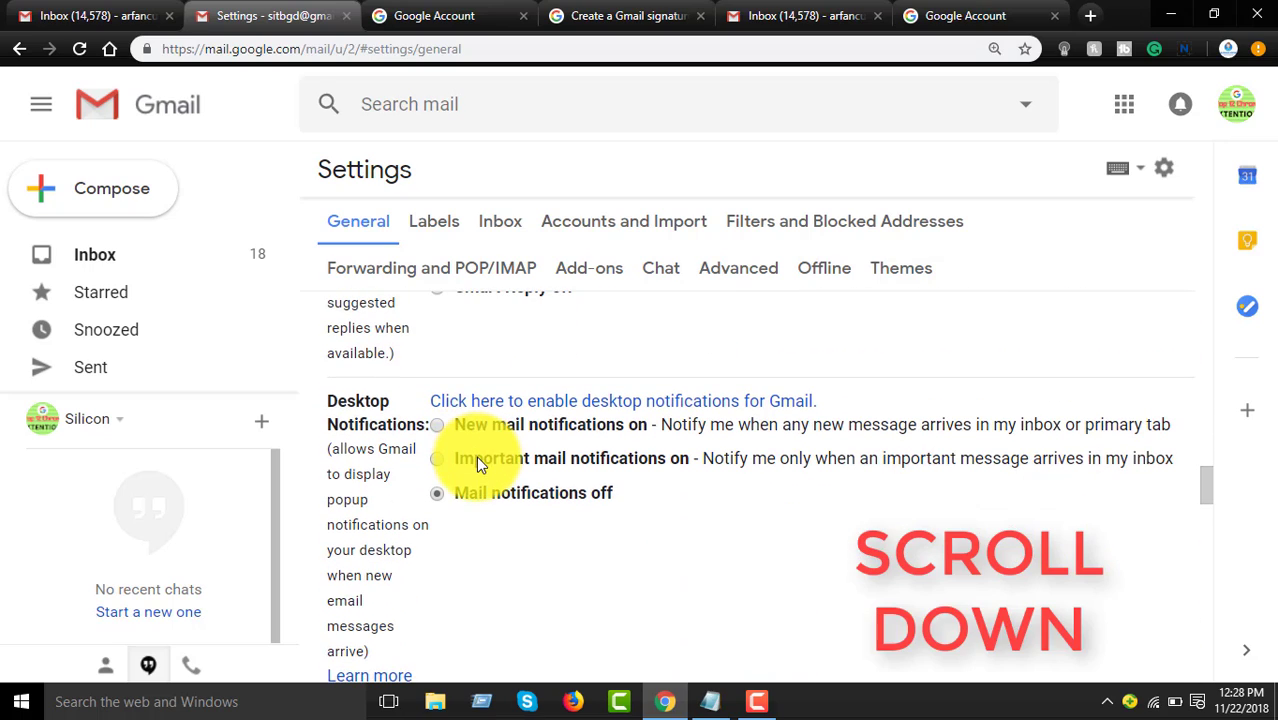
pyautogui.click(135, 195)
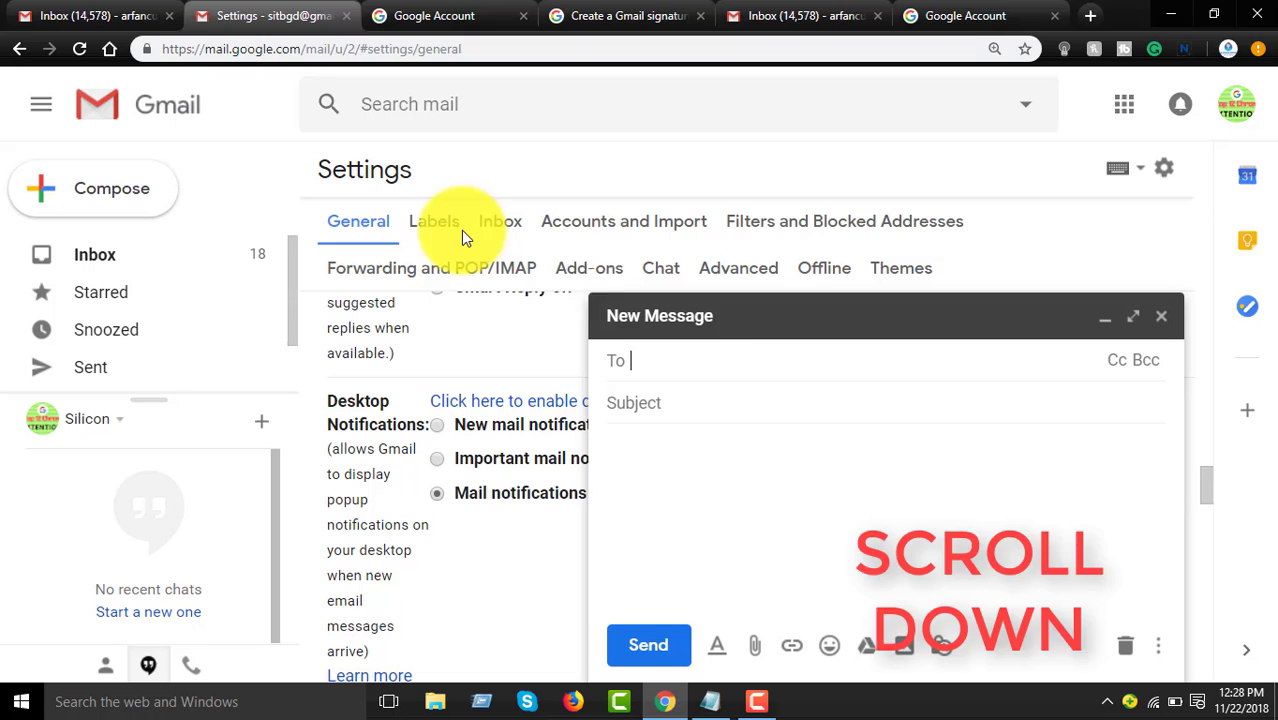
pyautogui.click(1161, 316)
# Scroll down to the empty Signature section of General settings
pyautogui.scroll(-3, 690, 395)
pyautogui.scroll(-1, 452, 455)
pyautogui.scroll(-2, 444, 461)
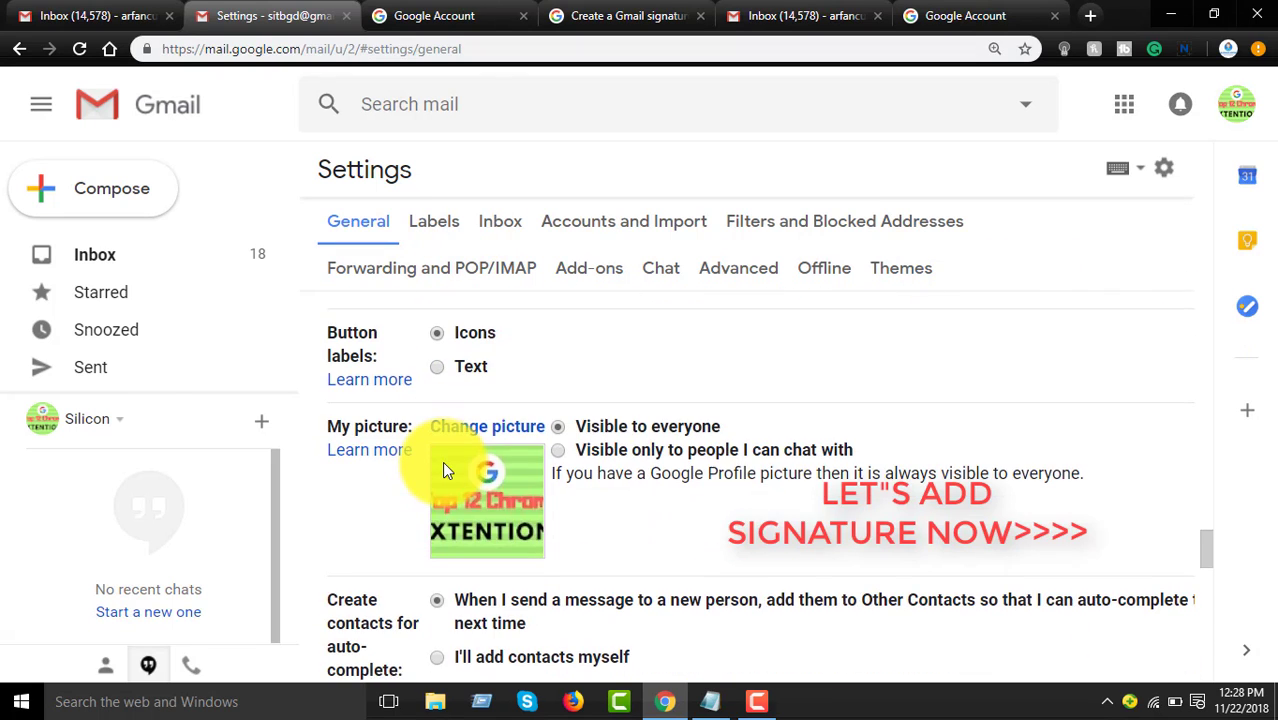
pyautogui.scroll(-2, 444, 461)
pyautogui.scroll(-2, 444, 461)
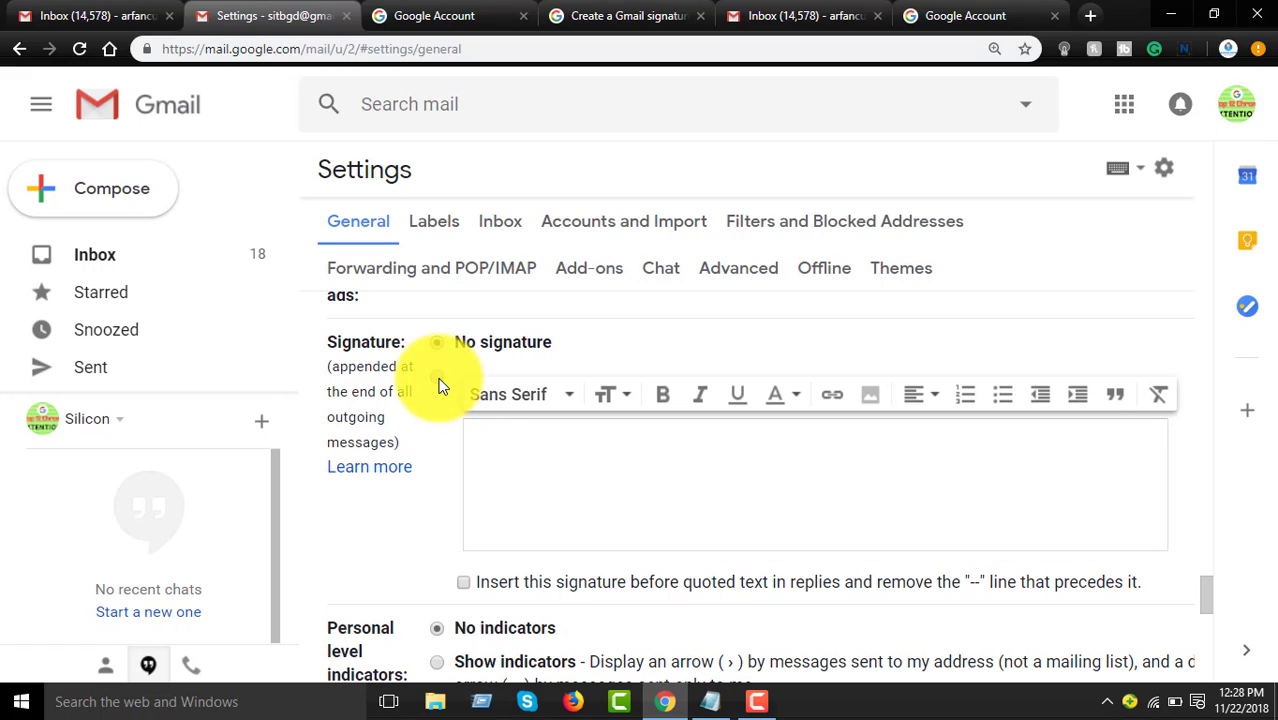
# Switch from No signature to a custom signature, and review the example signature for comparison
pyautogui.click(437, 376)
pyautogui.click(555, 462)
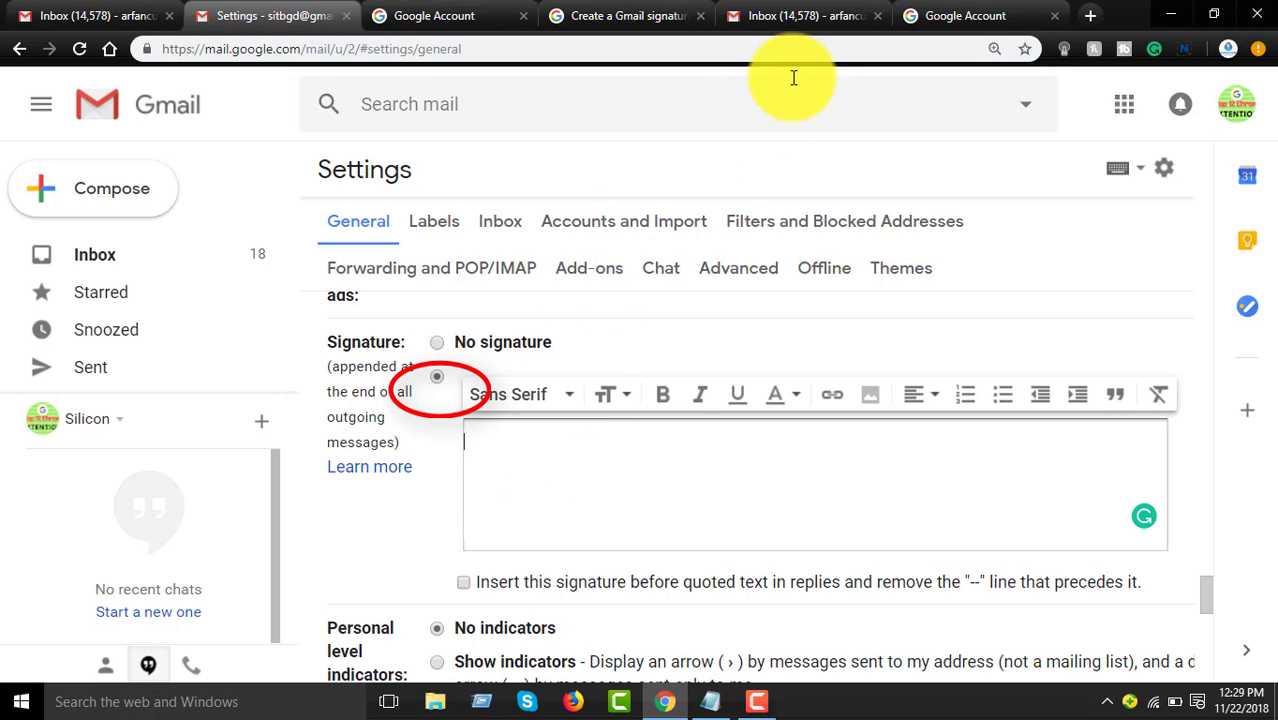
pyautogui.click(812, 18)
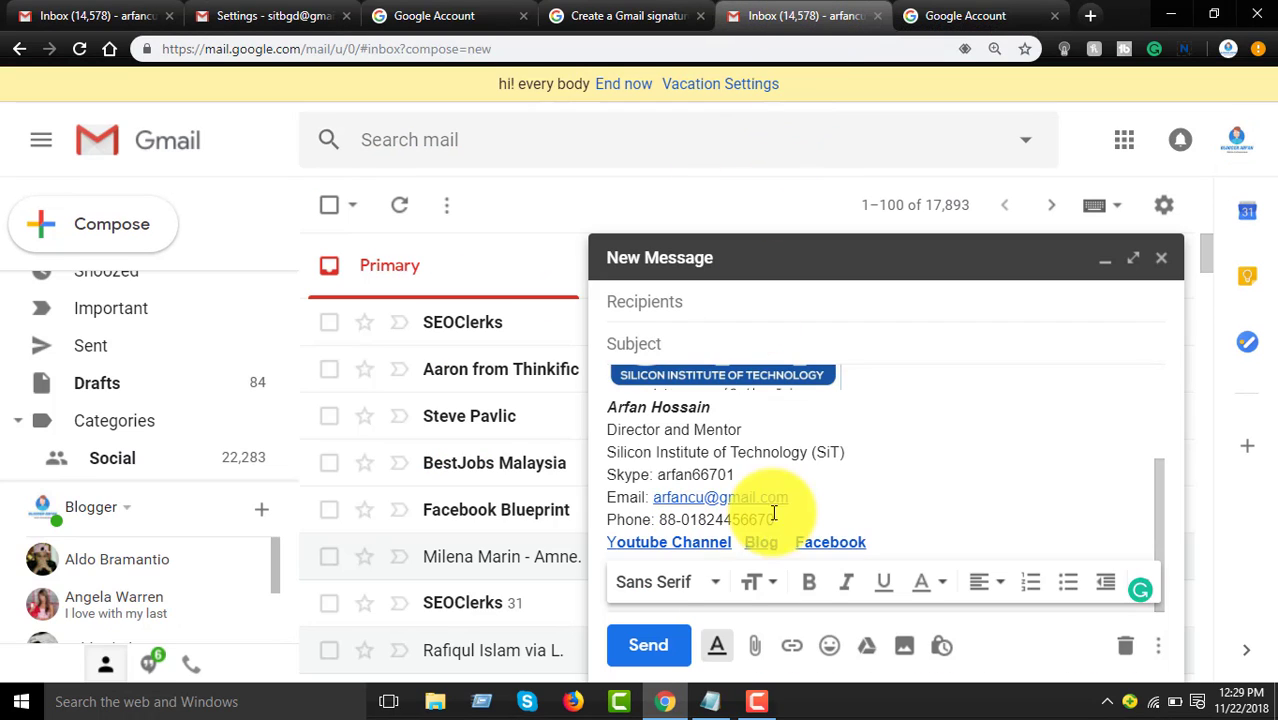
pyautogui.moveTo(878, 543); pyautogui.dragTo(903, 443)
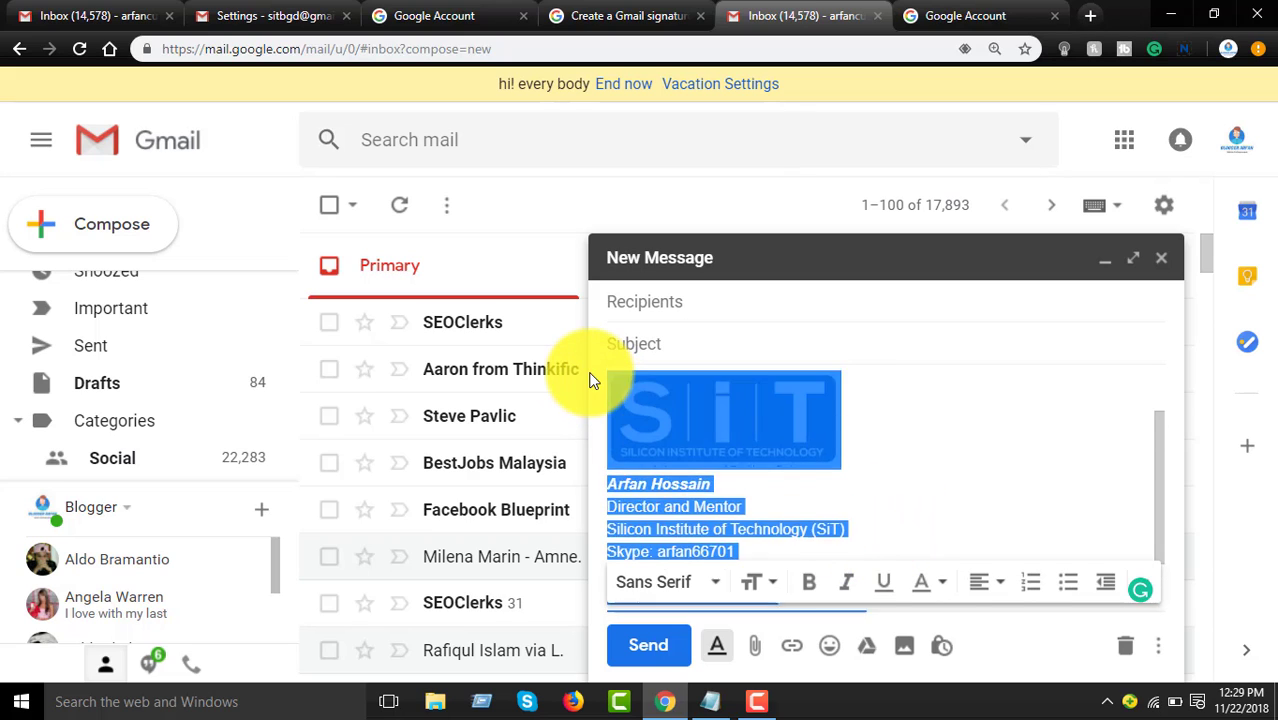
# Open the signature's Insert Image dialog, then cancel it for now
pyautogui.click(300, 16)
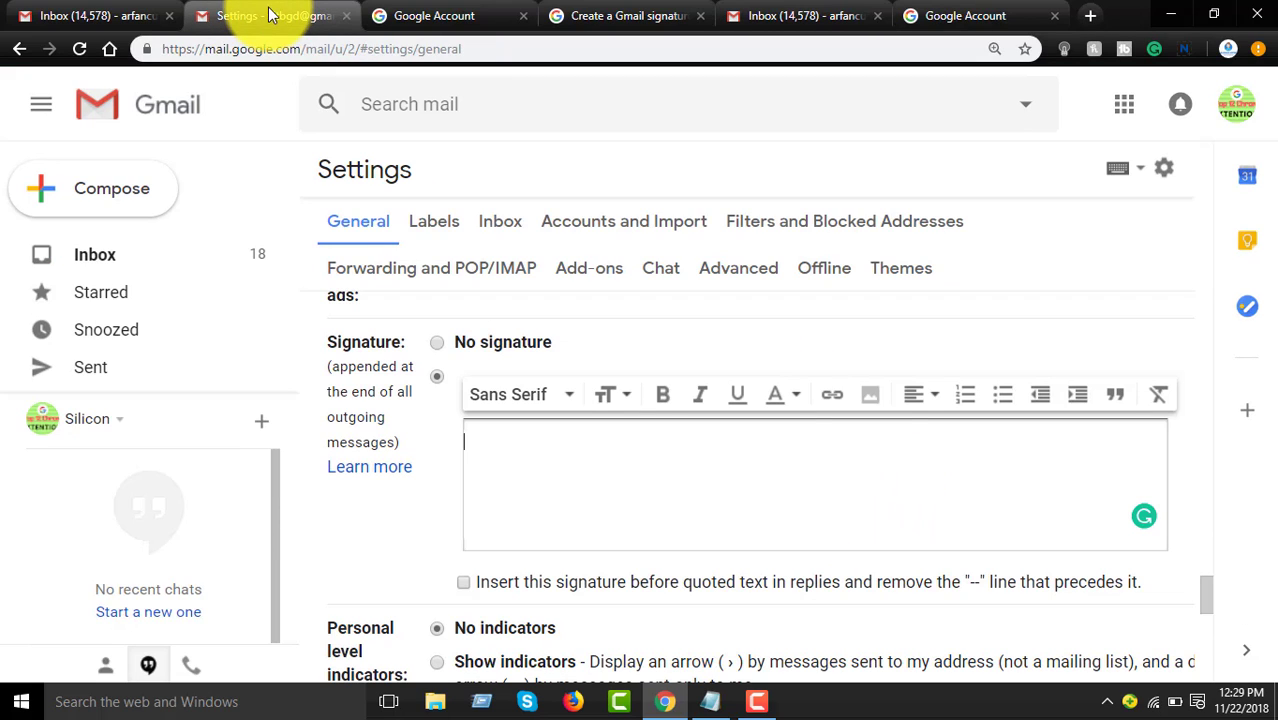
pyautogui.click(870, 394)
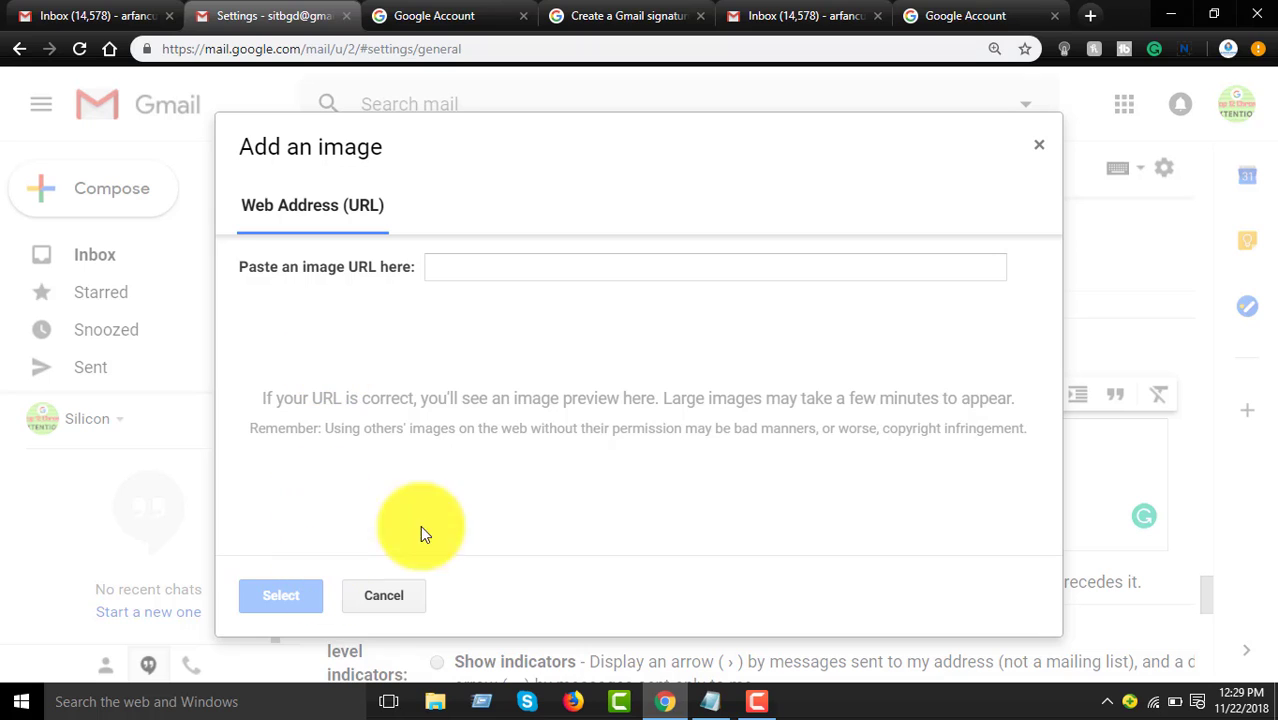
pyautogui.click(1042, 151)
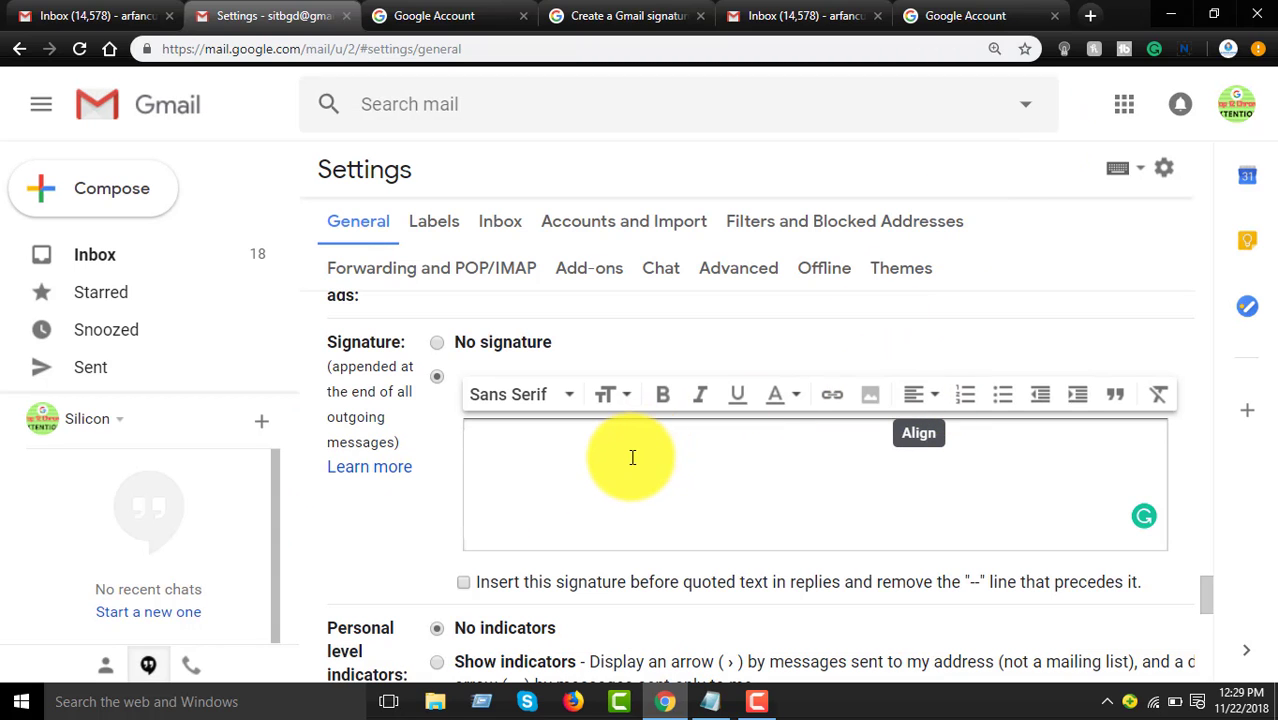
# Copy the image address of the SIT logo photo on the Facebook page
pyautogui.click(871, 401)
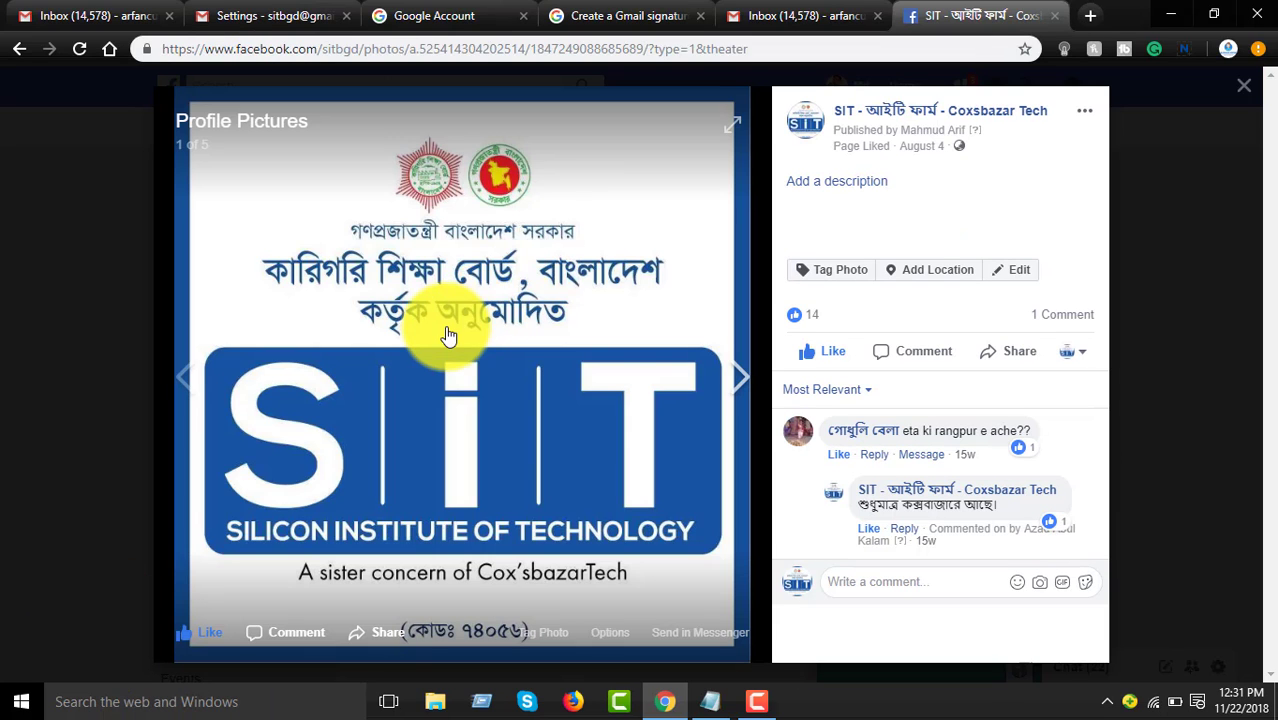
pyautogui.rightClick(445, 328)
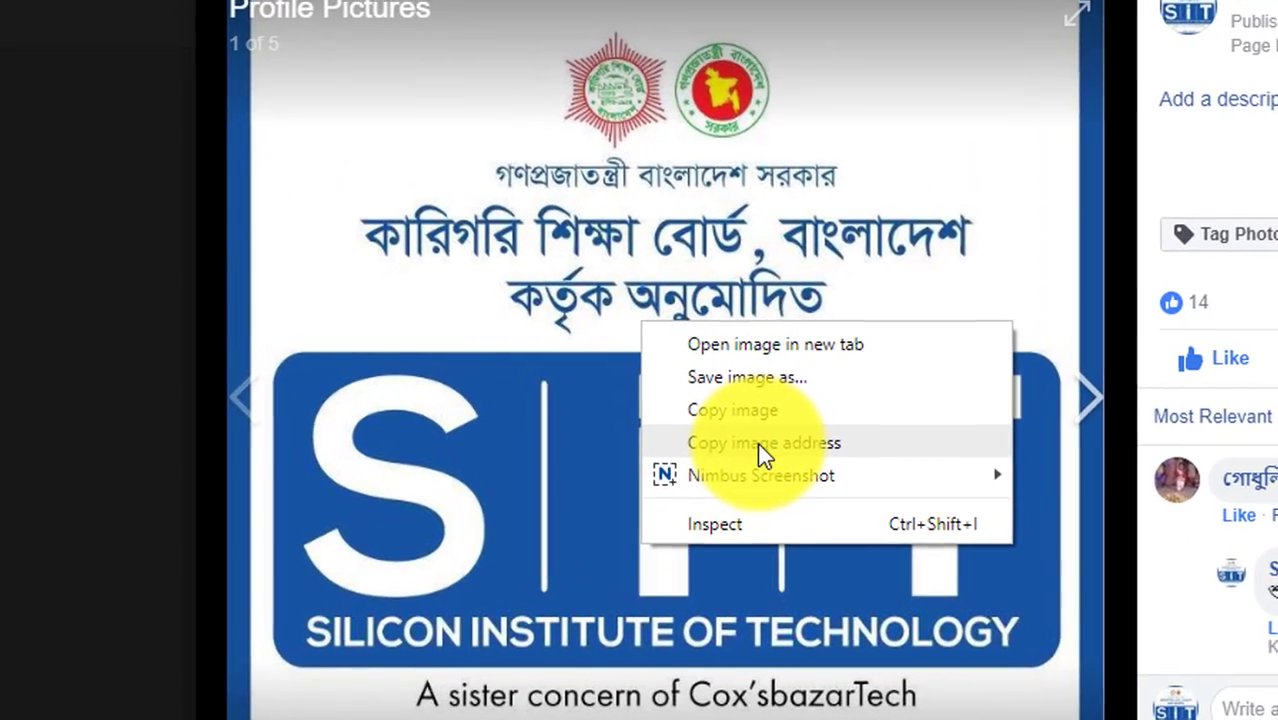
pyautogui.click(757, 442)
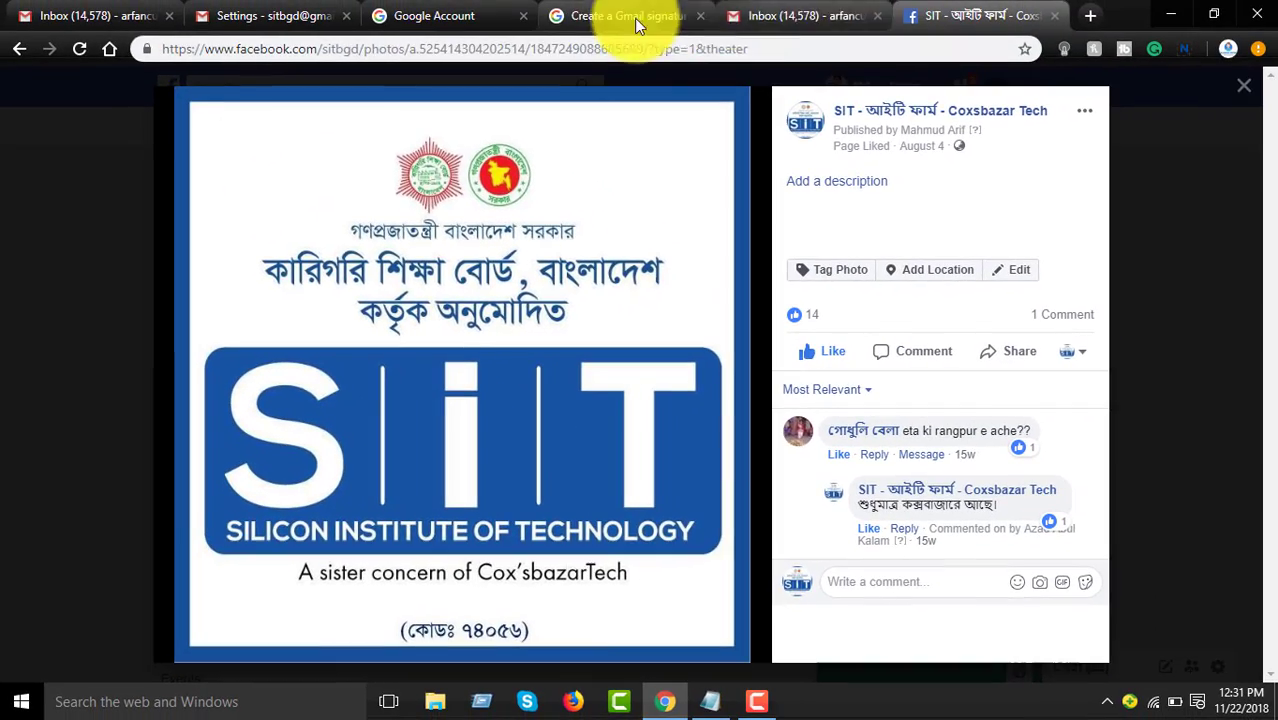
# Paste the SIT logo's address into the image URL field and insert the logo into the signature
pyautogui.click(765, 25)
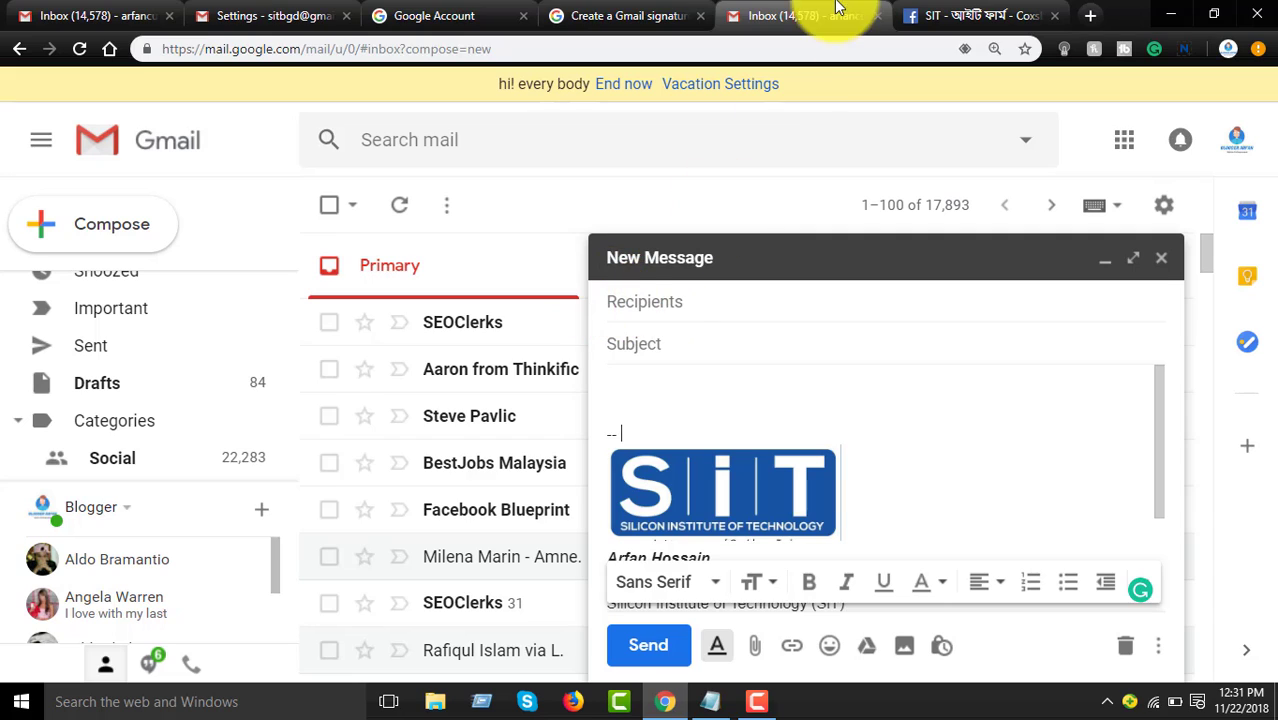
pyautogui.click(271, 15)
pyautogui.rightClick(430, 264)
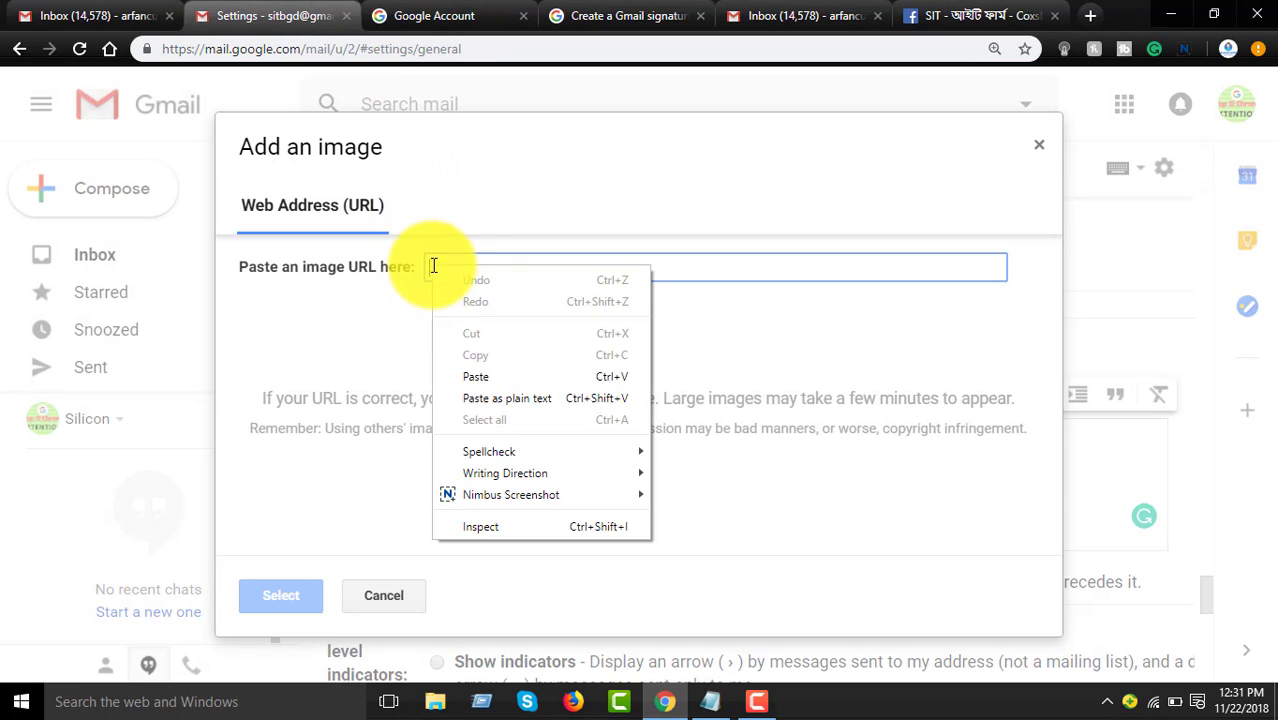
pyautogui.click(493, 376)
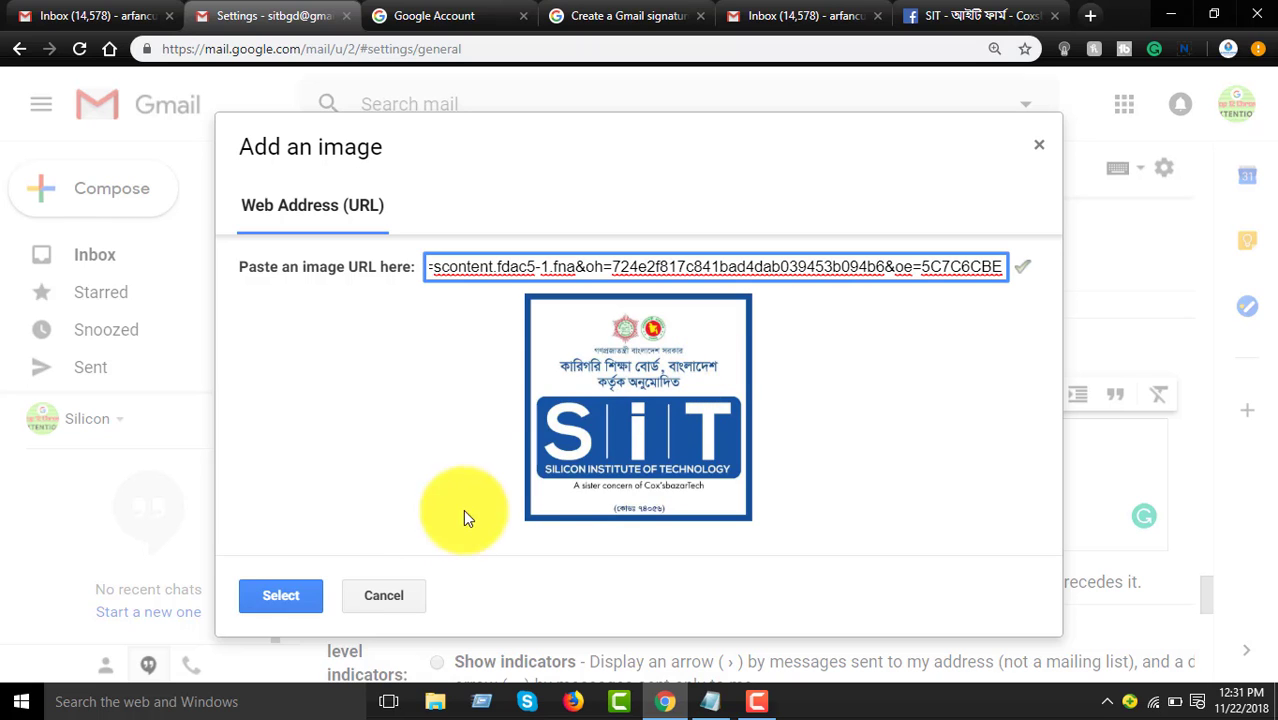
pyautogui.click(266, 598)
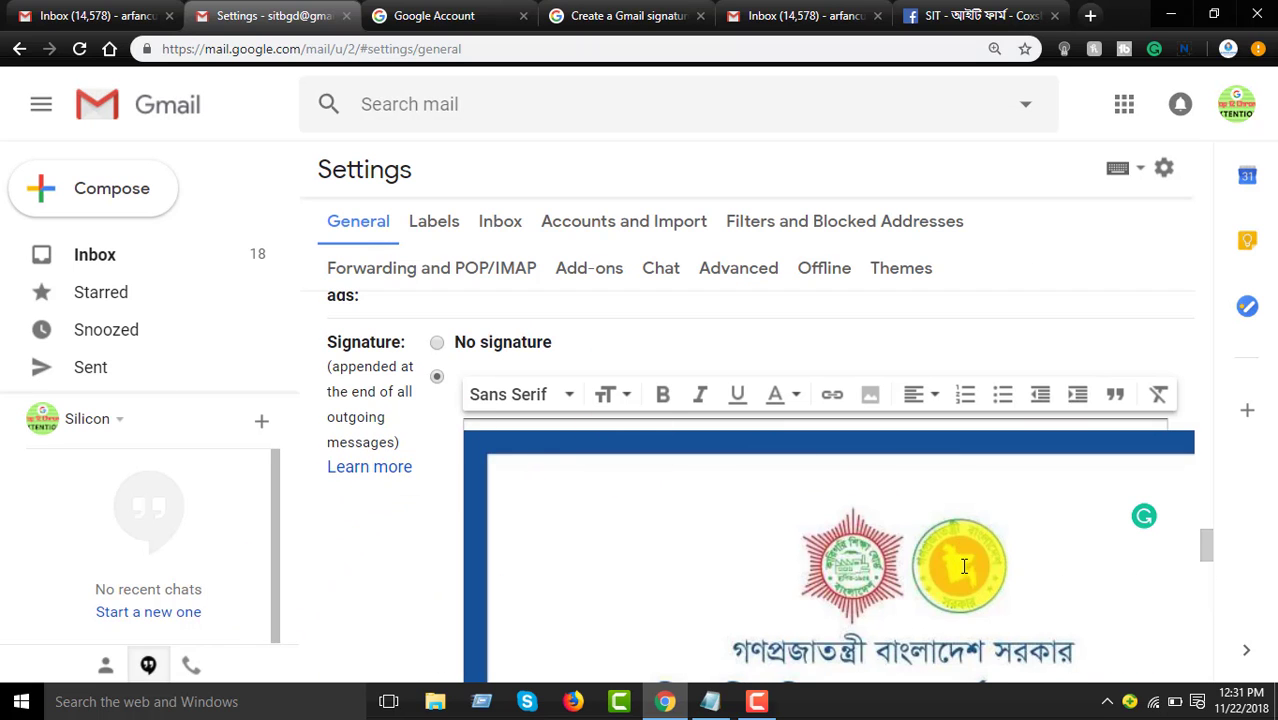
pyautogui.scroll(-3, 944, 521)
pyautogui.click(907, 452)
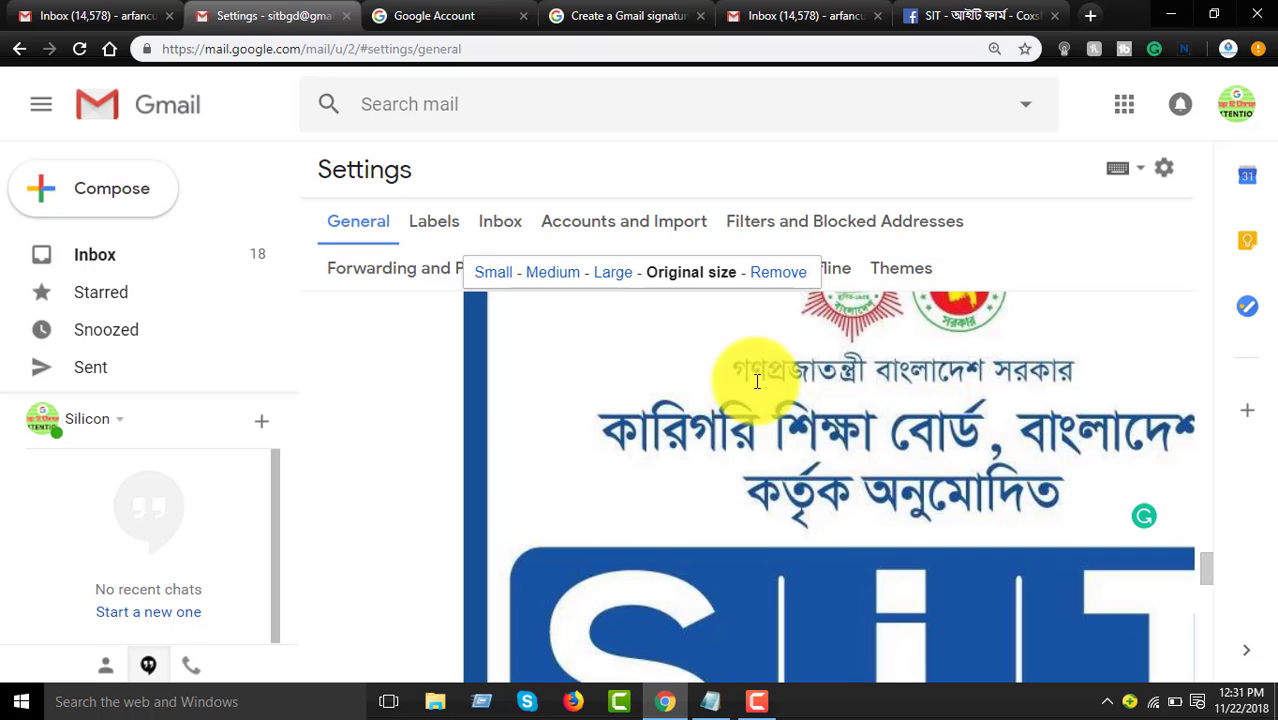
# Resize the signature's SIT logo to Medium, then down to Small
pyautogui.click(545, 274)
pyautogui.scroll(2, 760, 430)
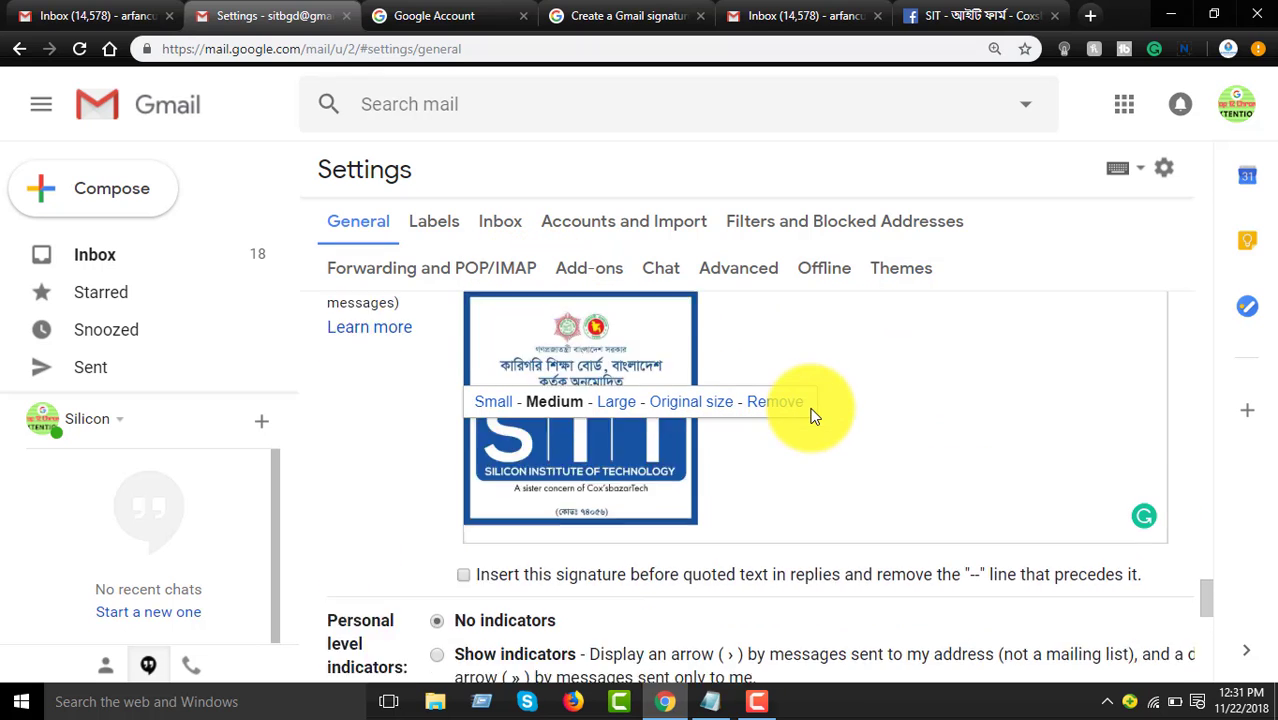
pyautogui.click(727, 541)
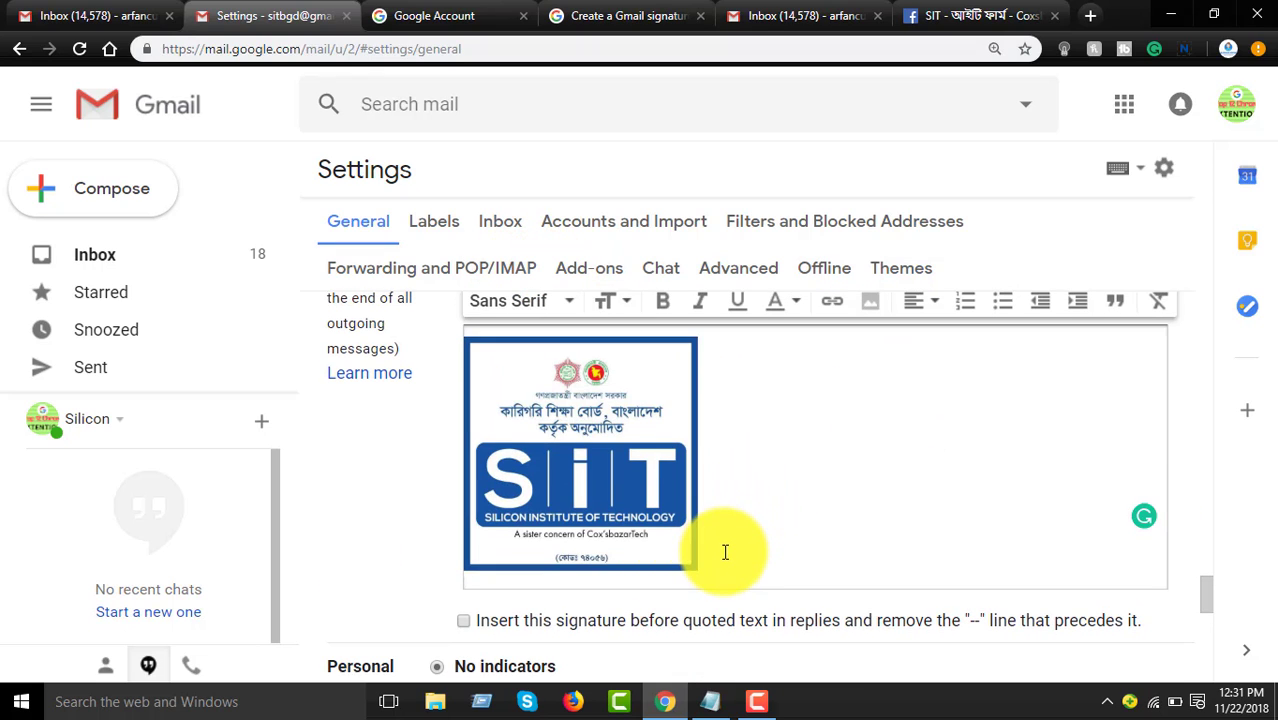
pyautogui.click(564, 470)
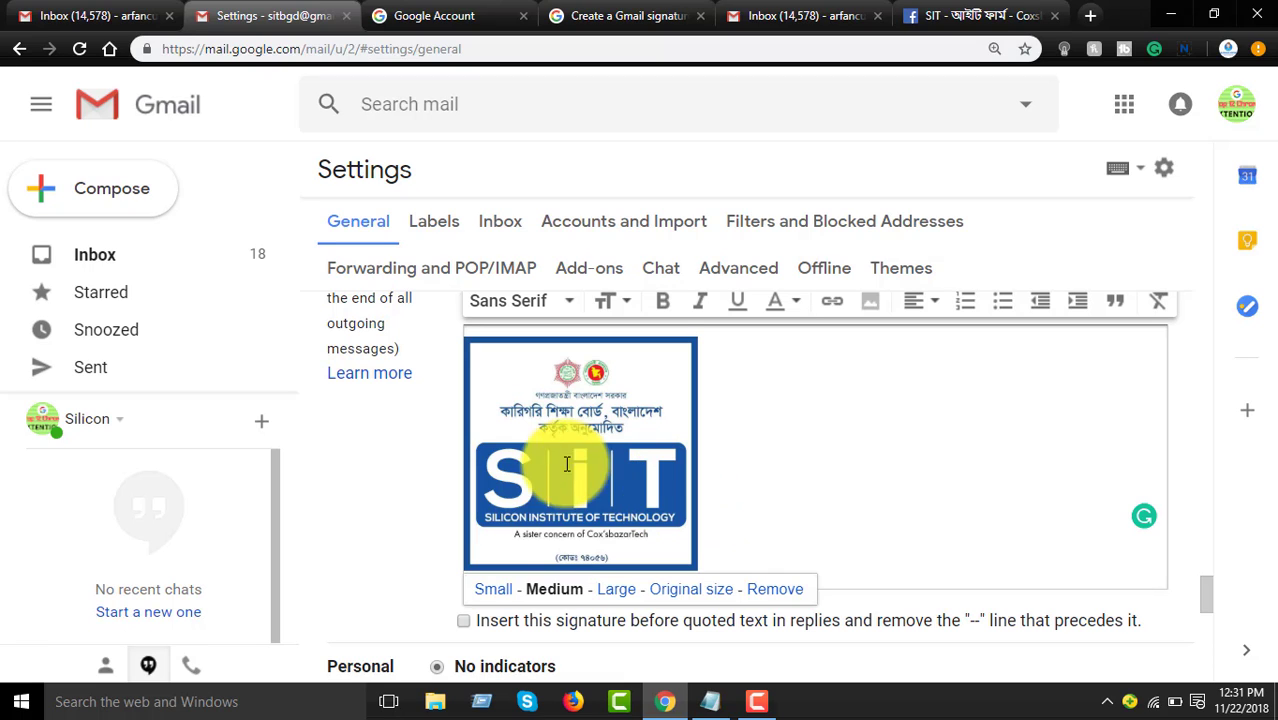
pyautogui.click(490, 588)
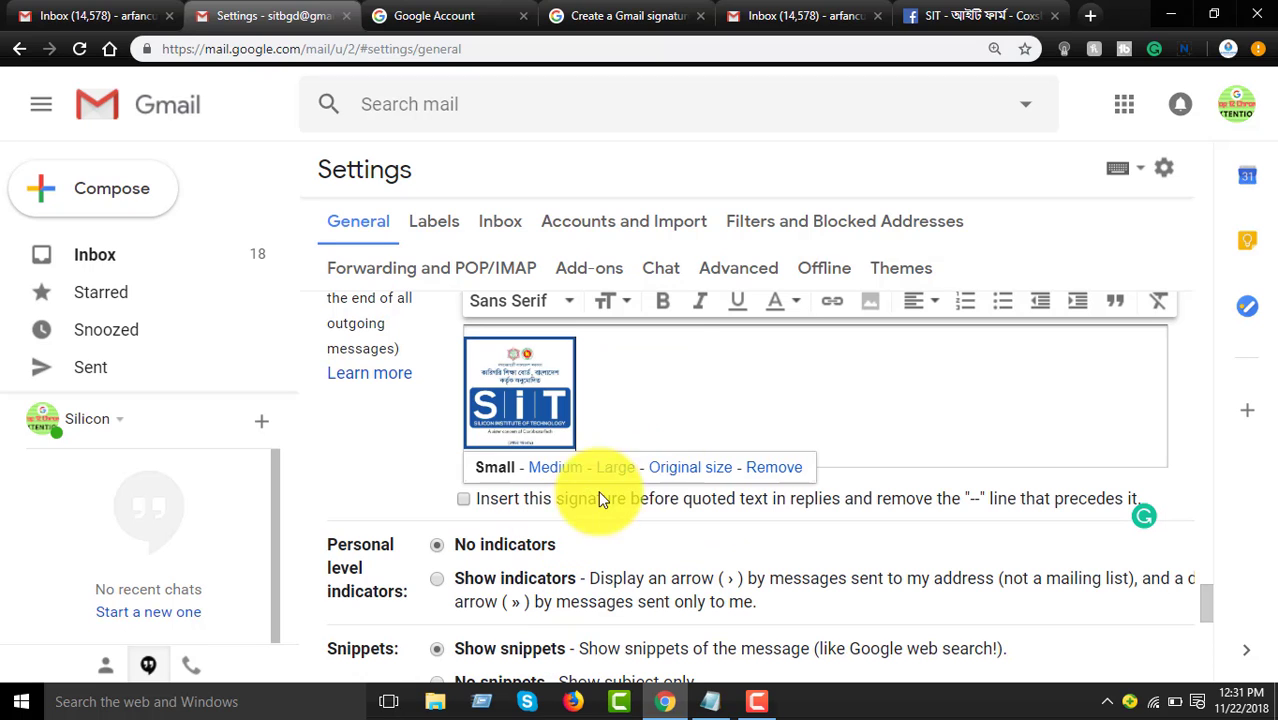
pyautogui.click(605, 436)
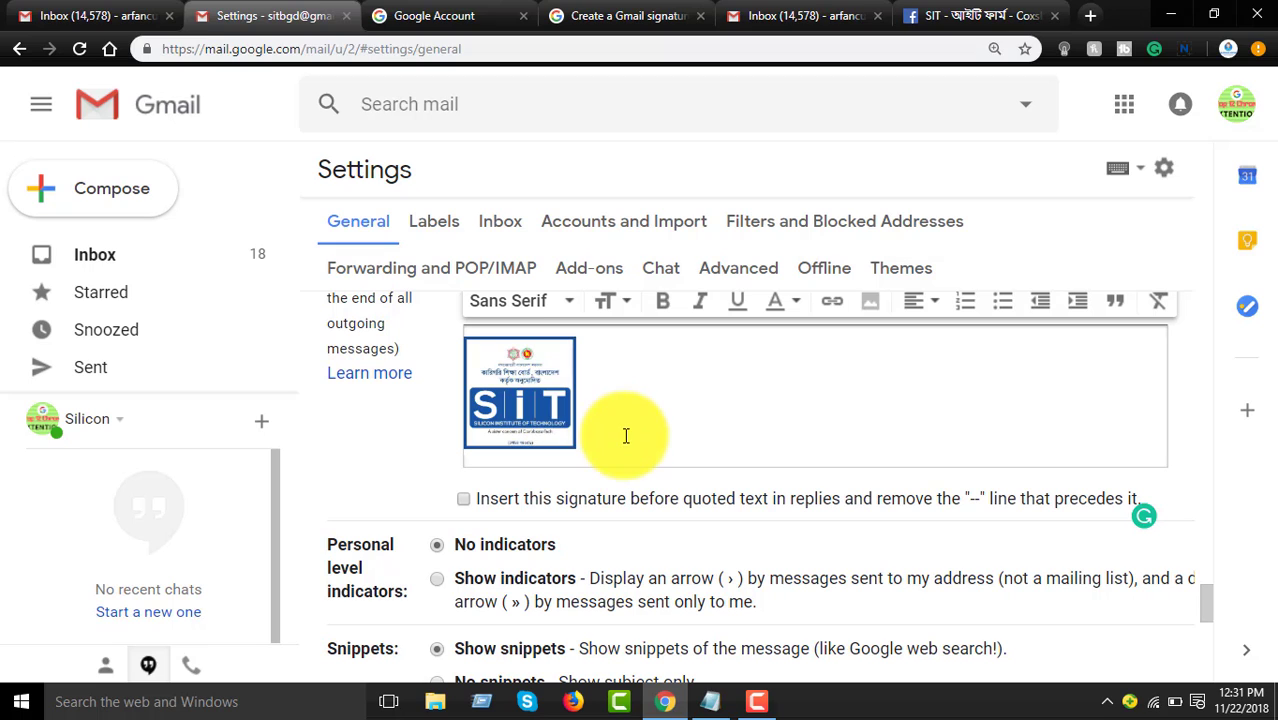
# Below the logo, add the bold name, 'Director at SiT' title, phone number, and 'Facebook' lines
pyautogui.press('Return')
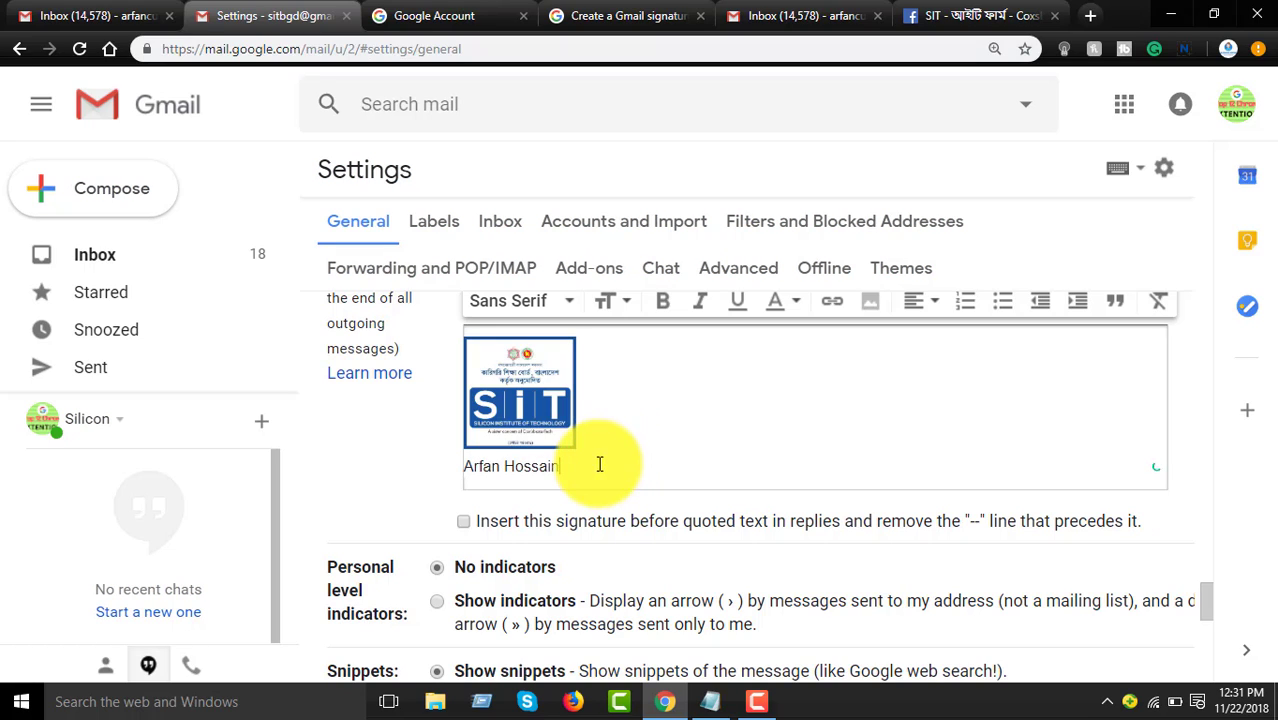
pyautogui.moveTo(599, 465); pyautogui.dragTo(458, 465)
pyautogui.click(664, 303)
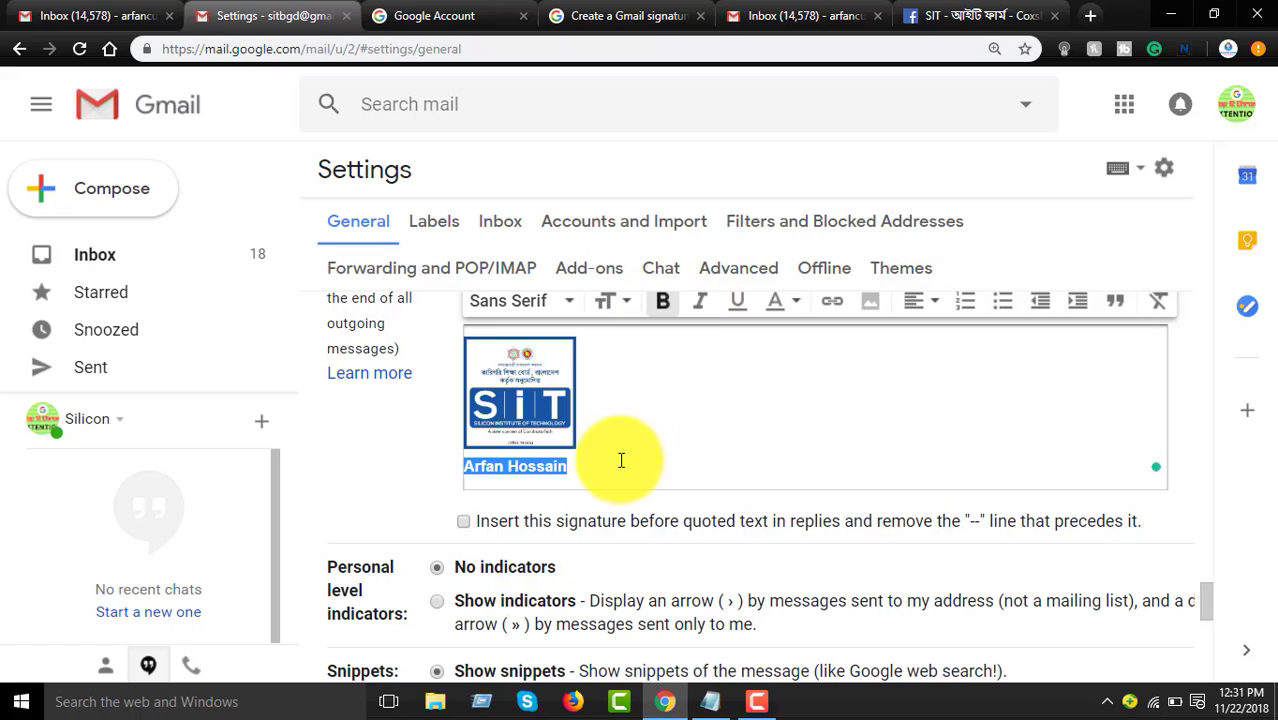
pyautogui.click(607, 469)
pyautogui.press('Return')
pyautogui.write('Director at SiT')
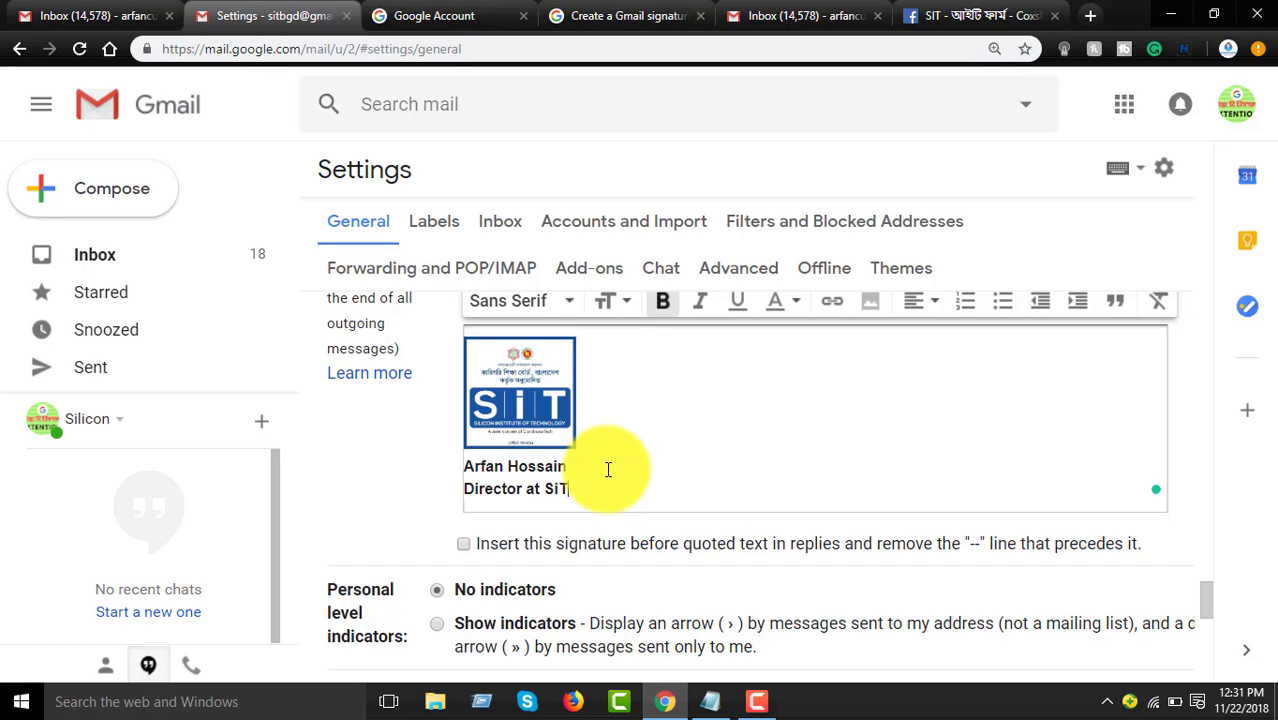
pyautogui.press('Return')
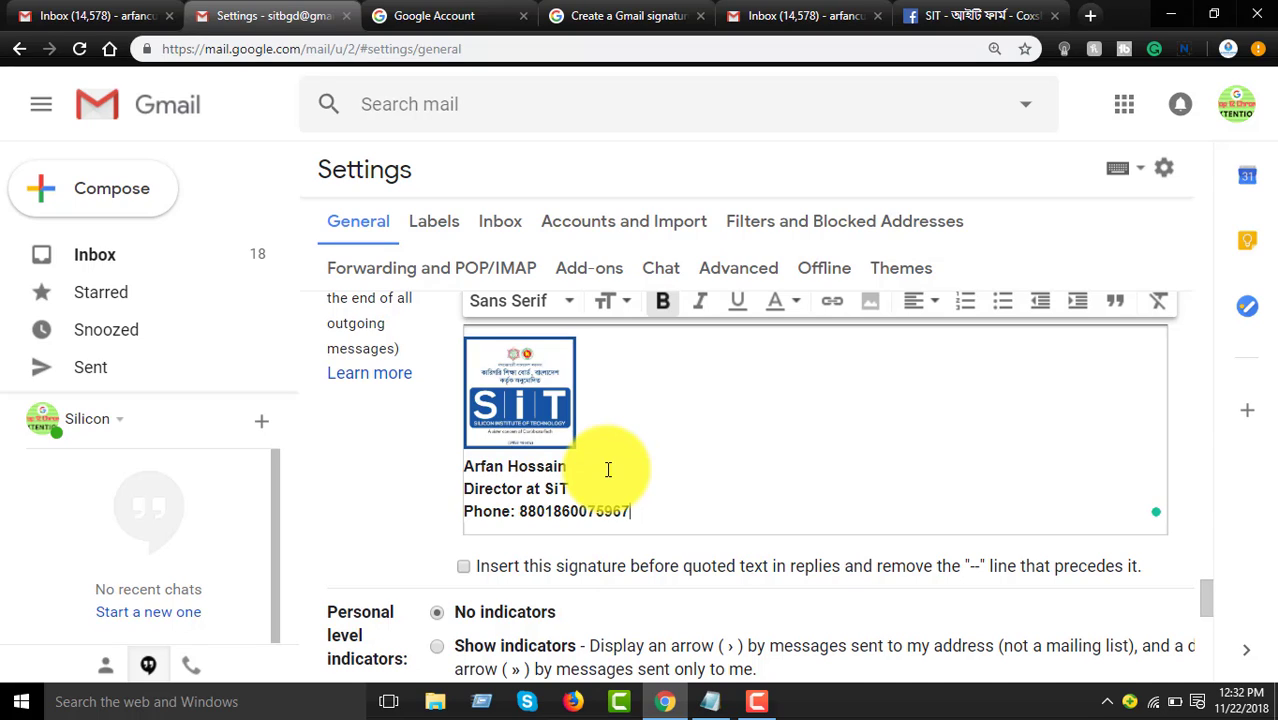
pyautogui.press('Return')
pyautogui.write('Facebook')
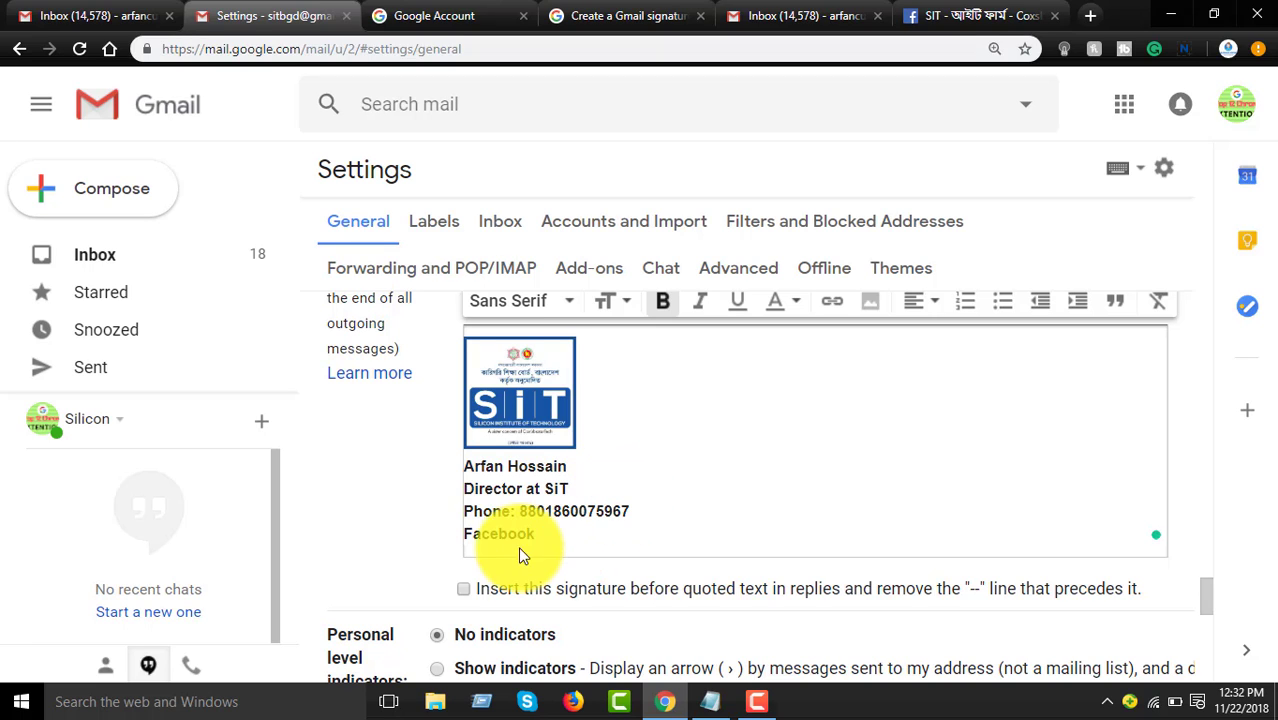
# Link the word 'Facebook' to the copied SIT Facebook page address
pyautogui.click(831, 302)
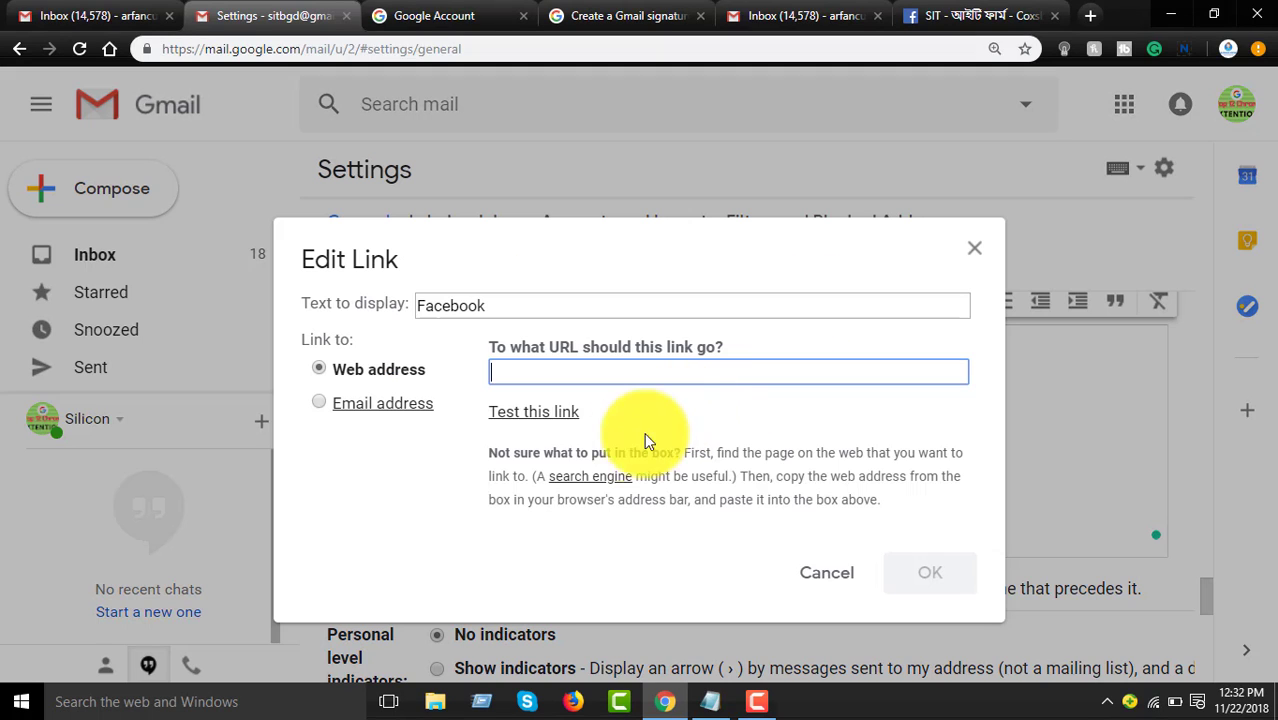
pyautogui.click(970, 14)
pyautogui.moveTo(360, 49); pyautogui.dragTo(28, 100)
pyautogui.hotkey('ctrl', 'c')
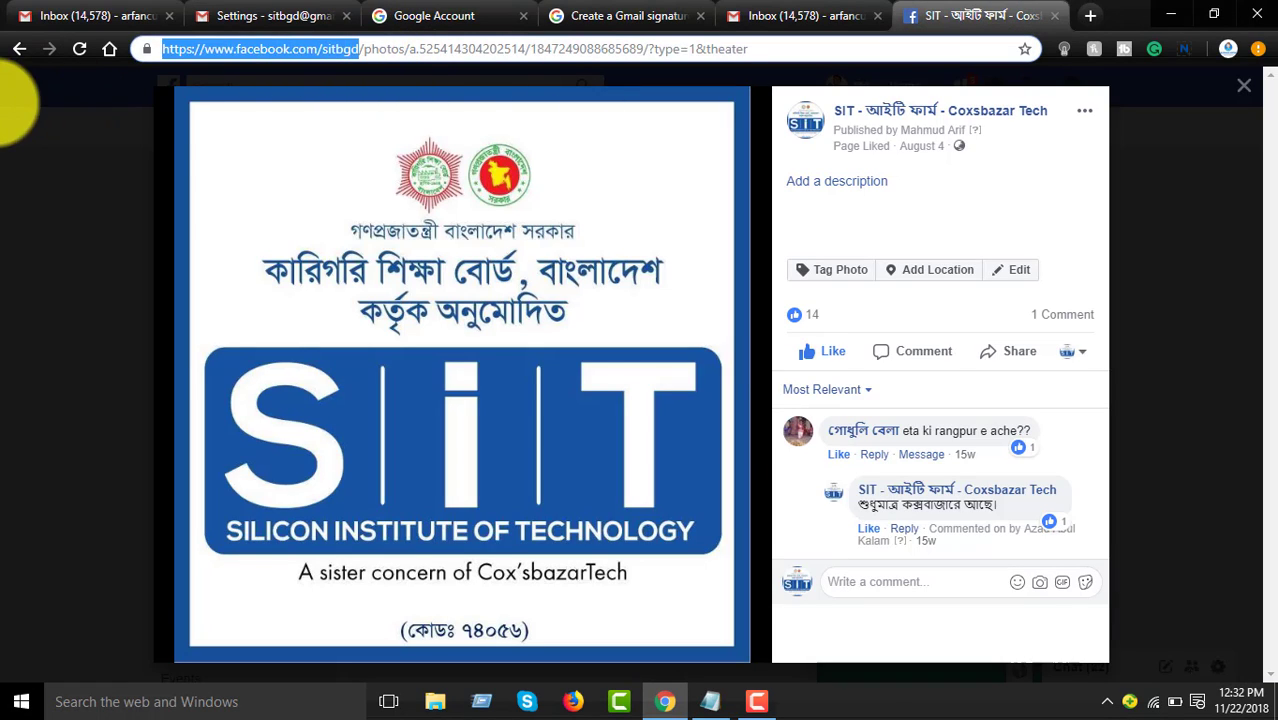
pyautogui.rightClick(265, 51)
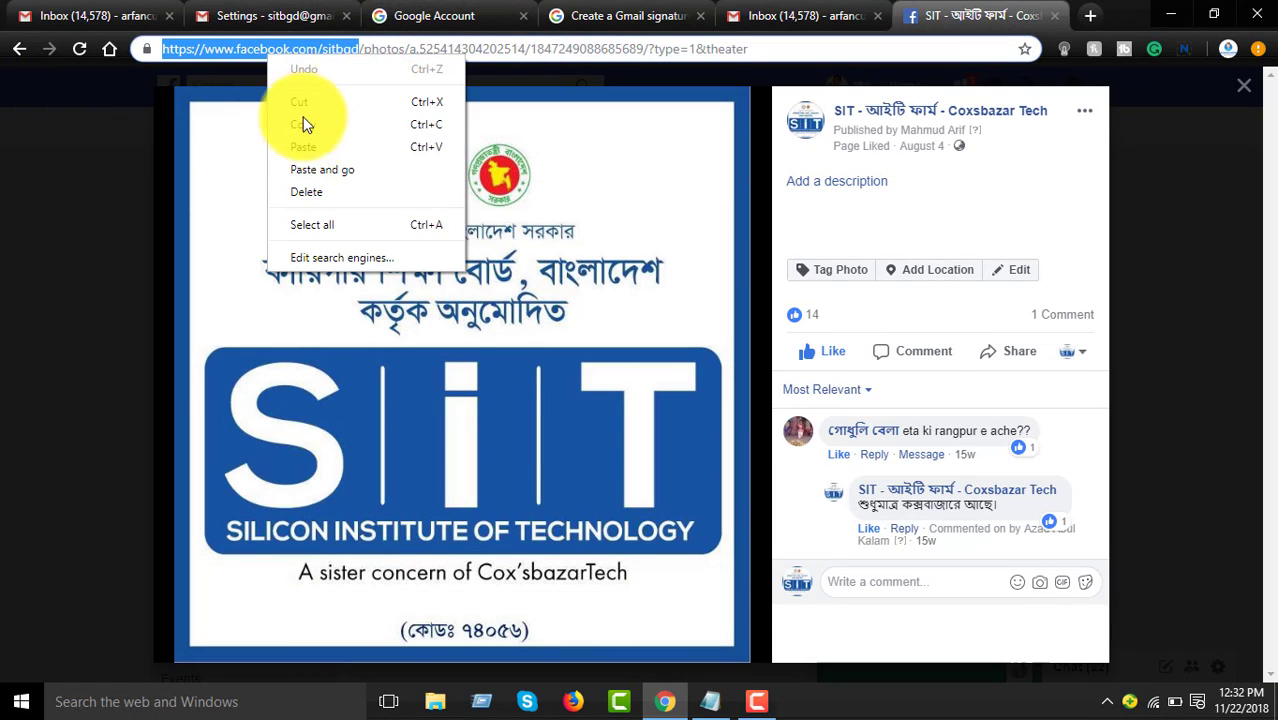
pyautogui.click(314, 103)
pyautogui.click(270, 15)
pyautogui.hotkey('ctrl', 'v')
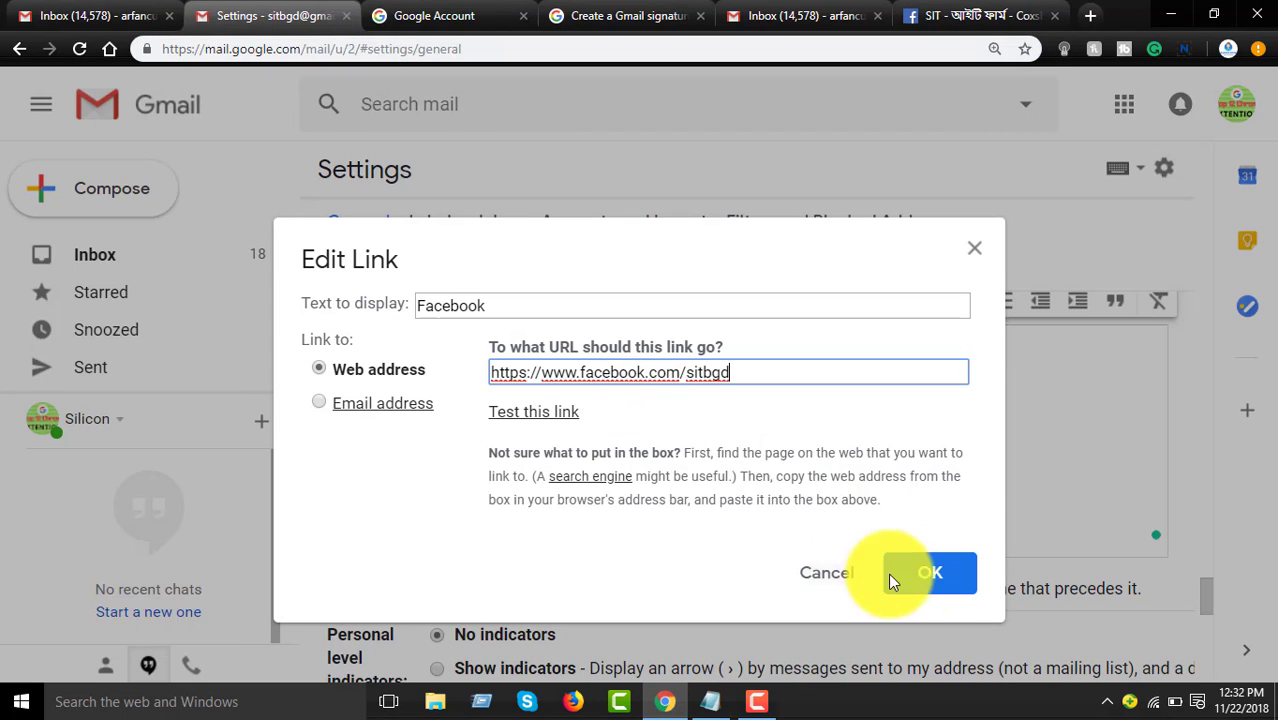
pyautogui.click(912, 573)
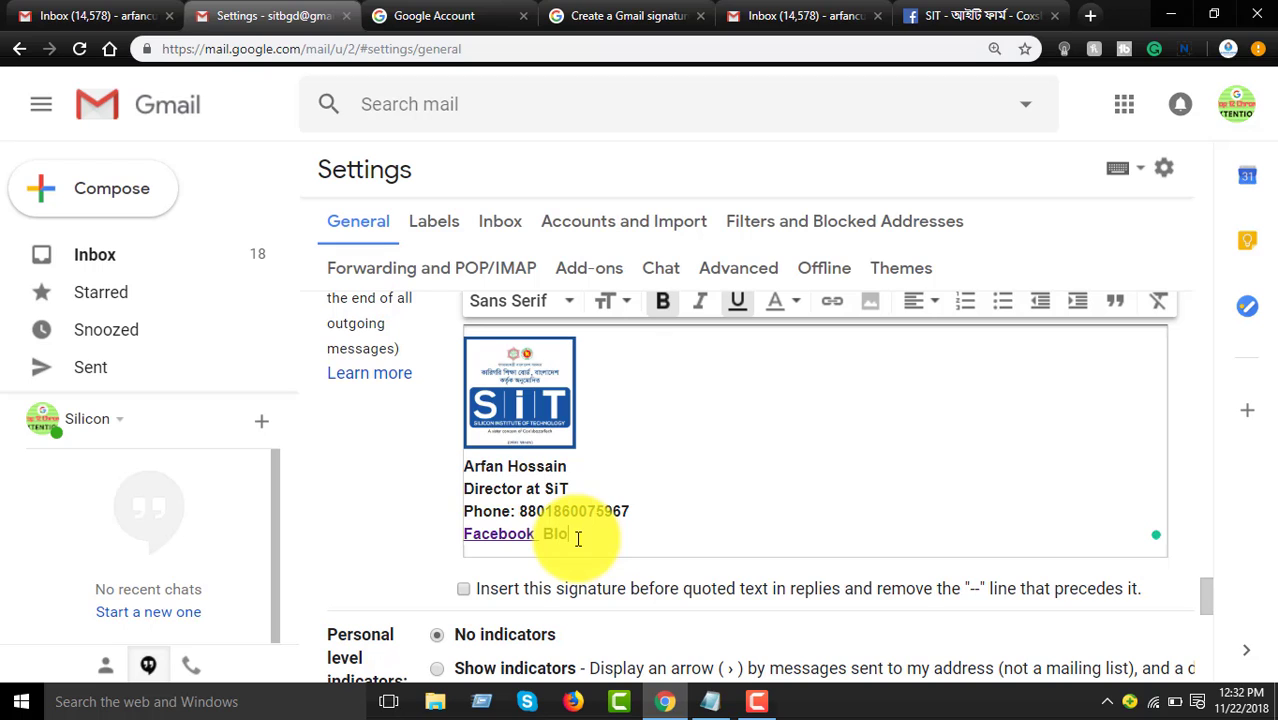
pyautogui.click(833, 302)
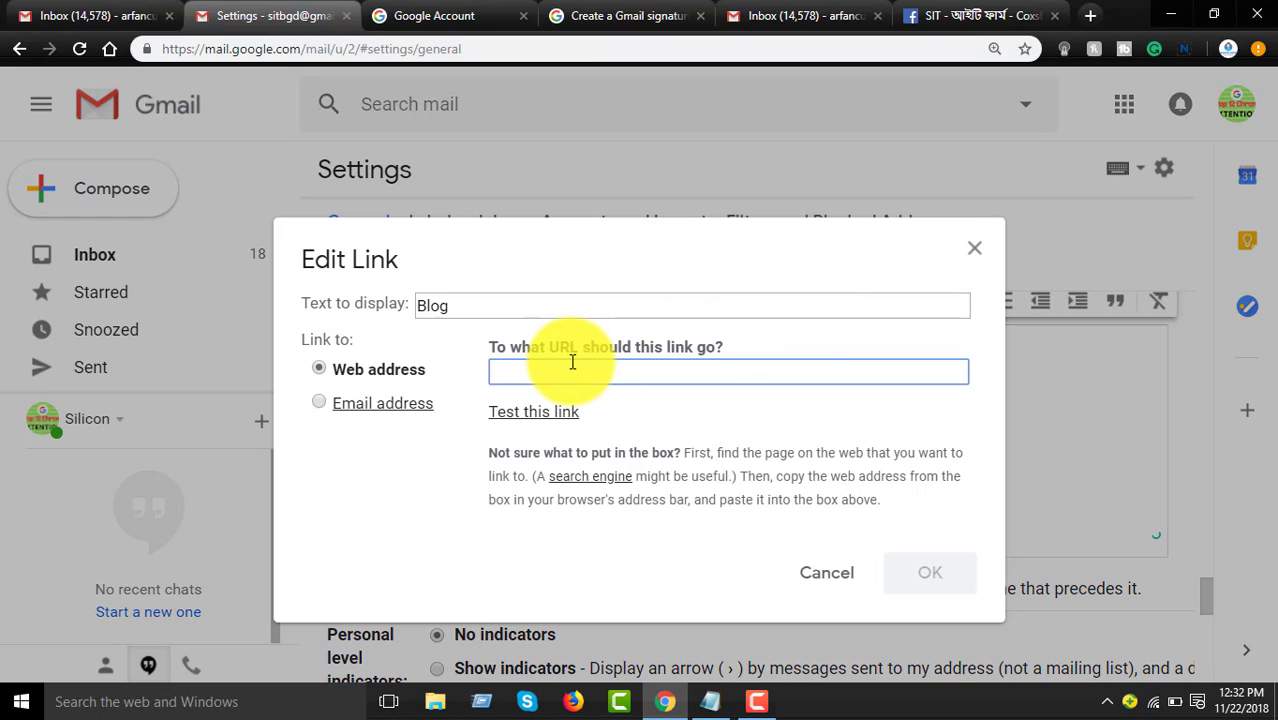
pyautogui.write('www.techadvices.org')
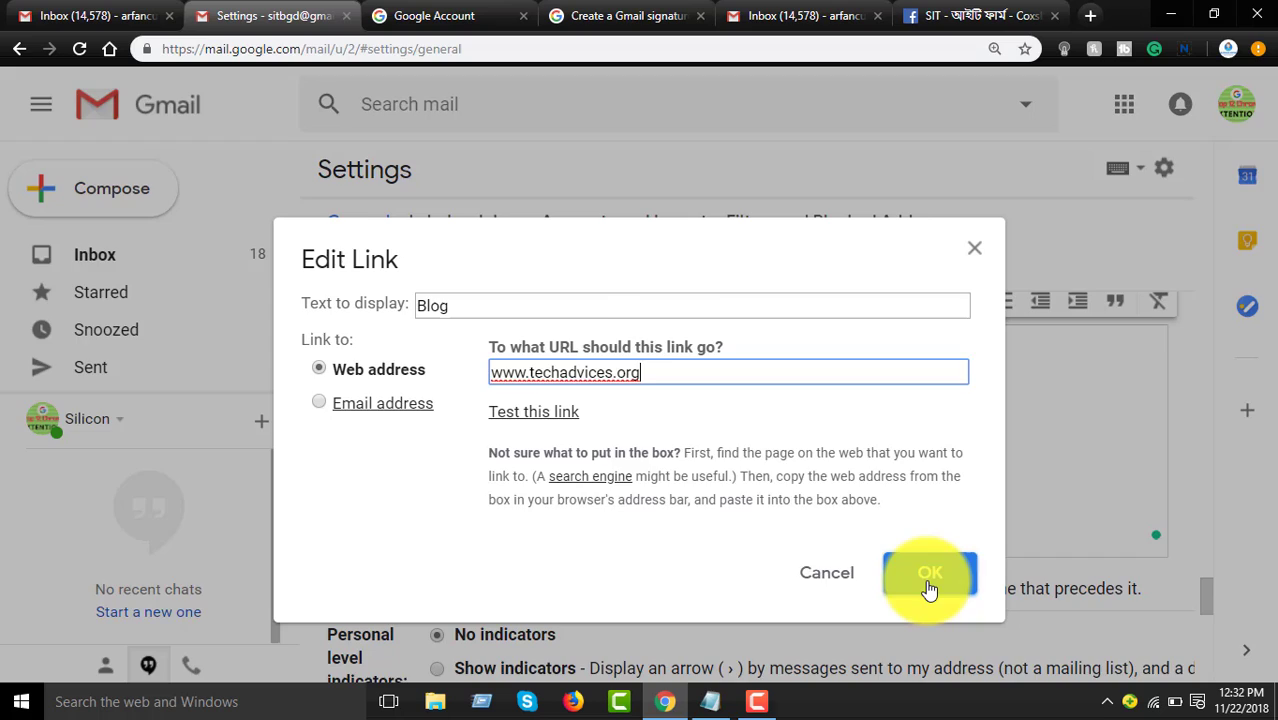
pyautogui.click(928, 582)
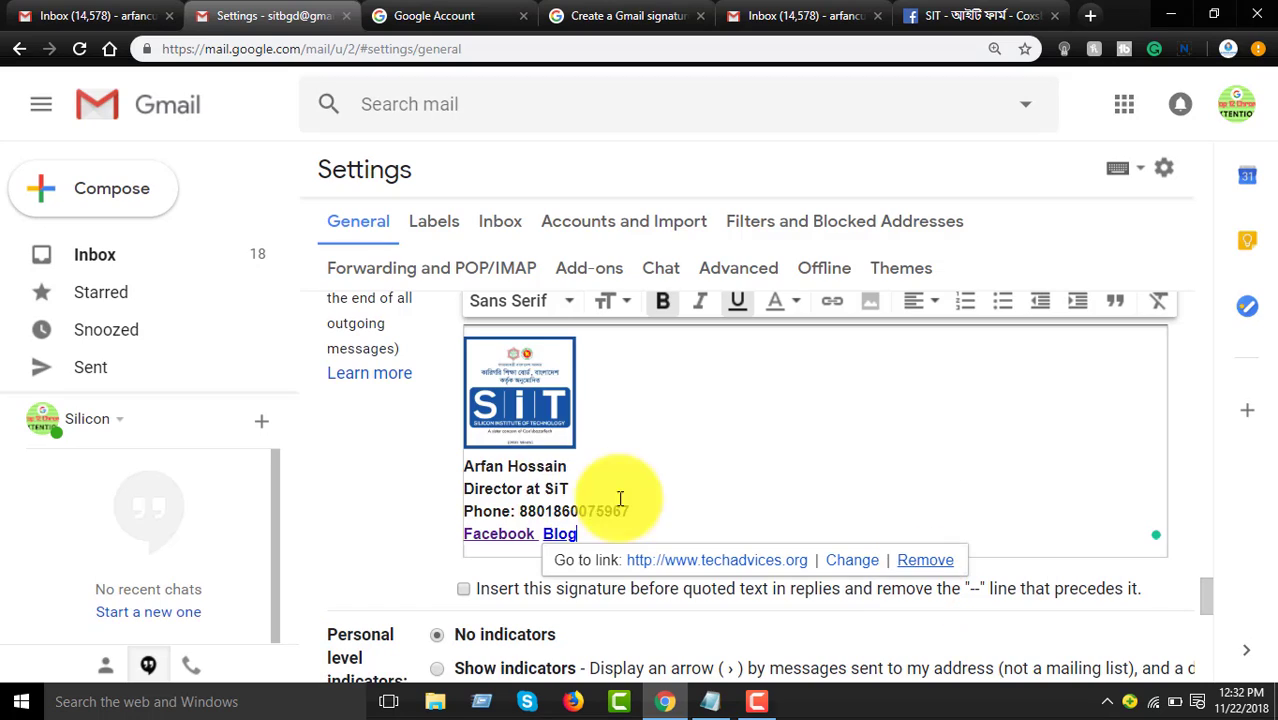
pyautogui.moveTo(636, 510)
pyautogui.mouseDown()
pyautogui.moveTo(520, 500)
pyautogui.moveTo(522, 515)
pyautogui.moveTo(531, 490)
pyautogui.moveTo(455, 492)
pyautogui.mouseUp()
# Remove bold from the phone number and title, and make 'Director at SiT' italic
pyautogui.click(662, 301)
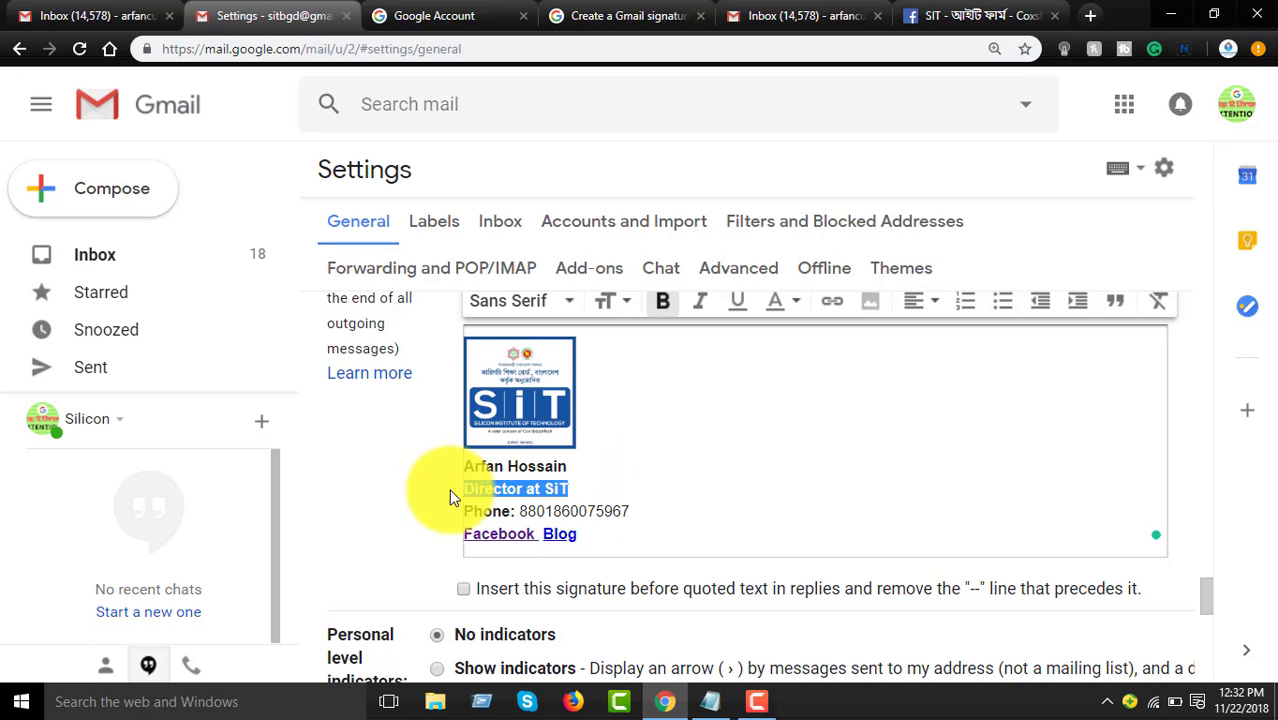
pyautogui.click(672, 303)
pyautogui.click(703, 303)
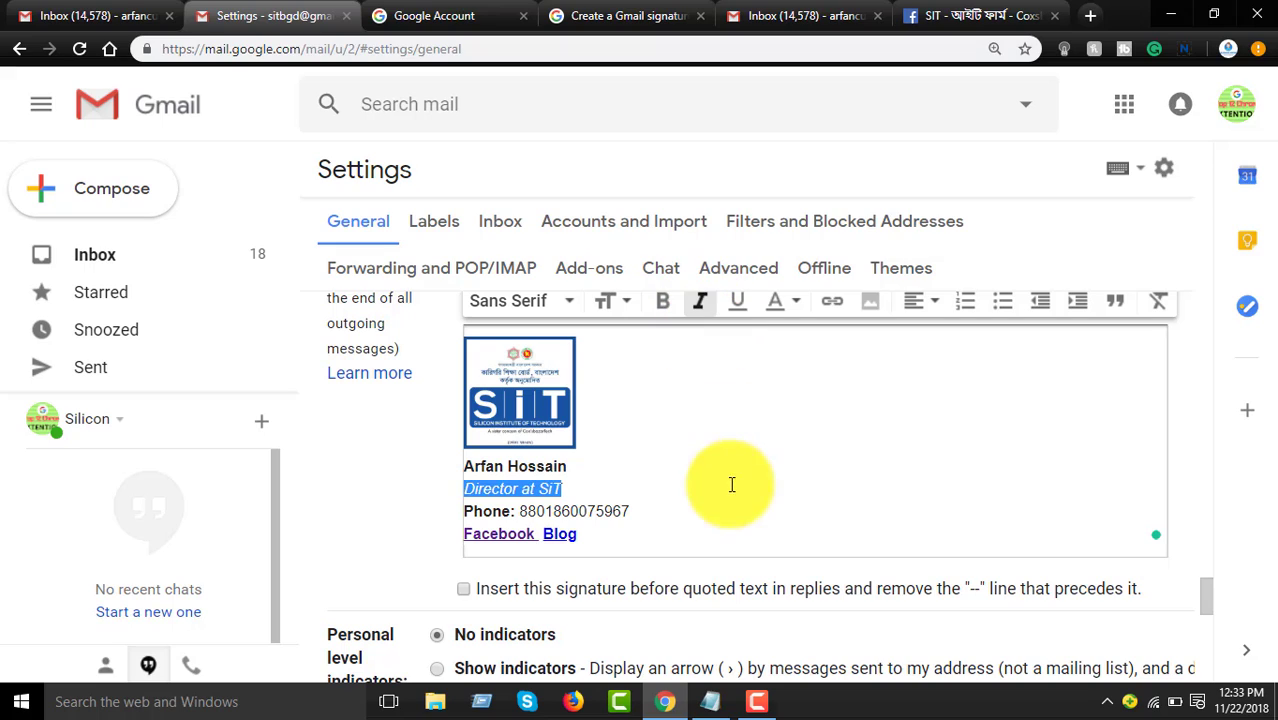
pyautogui.click(560, 489)
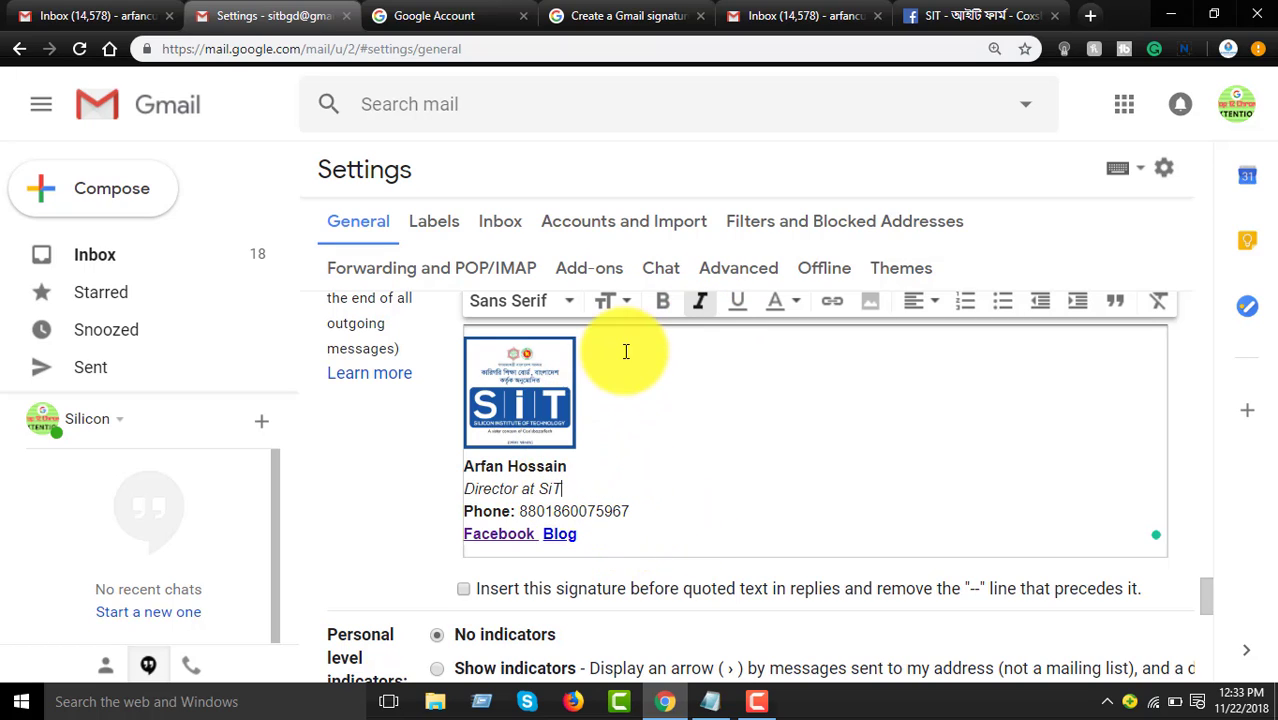
# Save the signature changes in Settings
pyautogui.scroll(2, 650, 480)
pyautogui.scroll(-2, 642, 560)
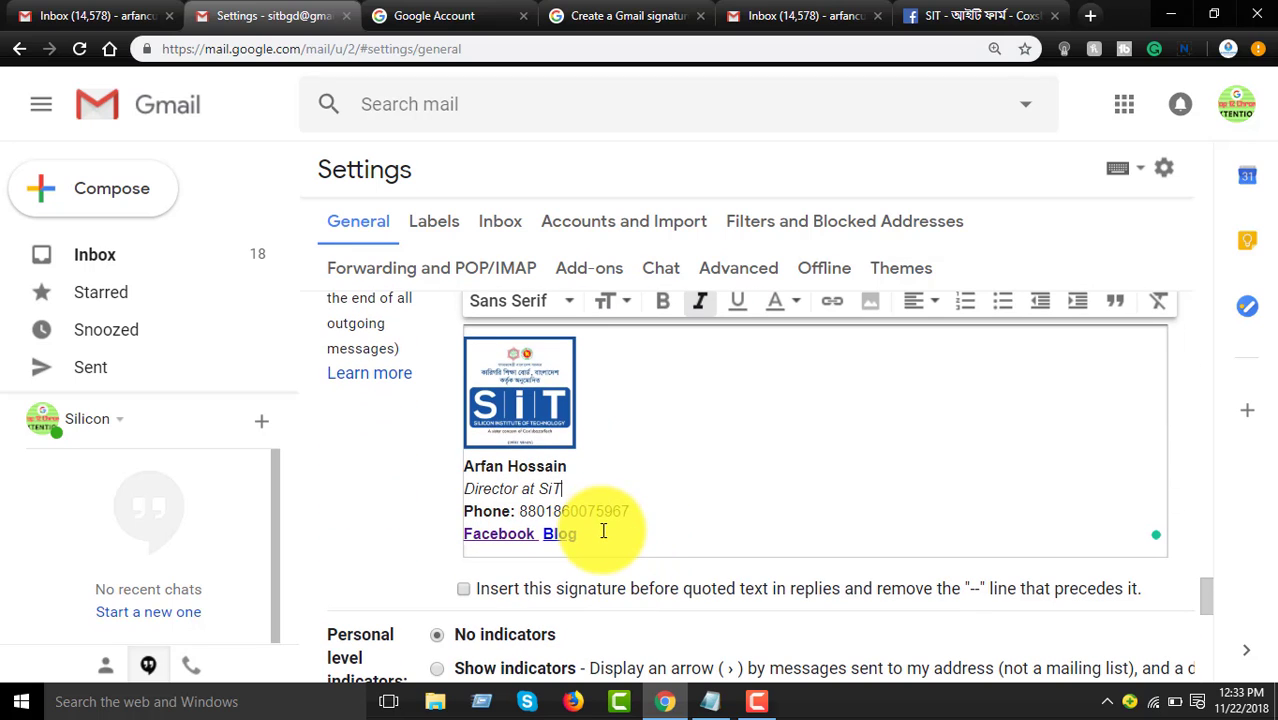
pyautogui.click(619, 522)
pyautogui.scroll(3, 625, 530)
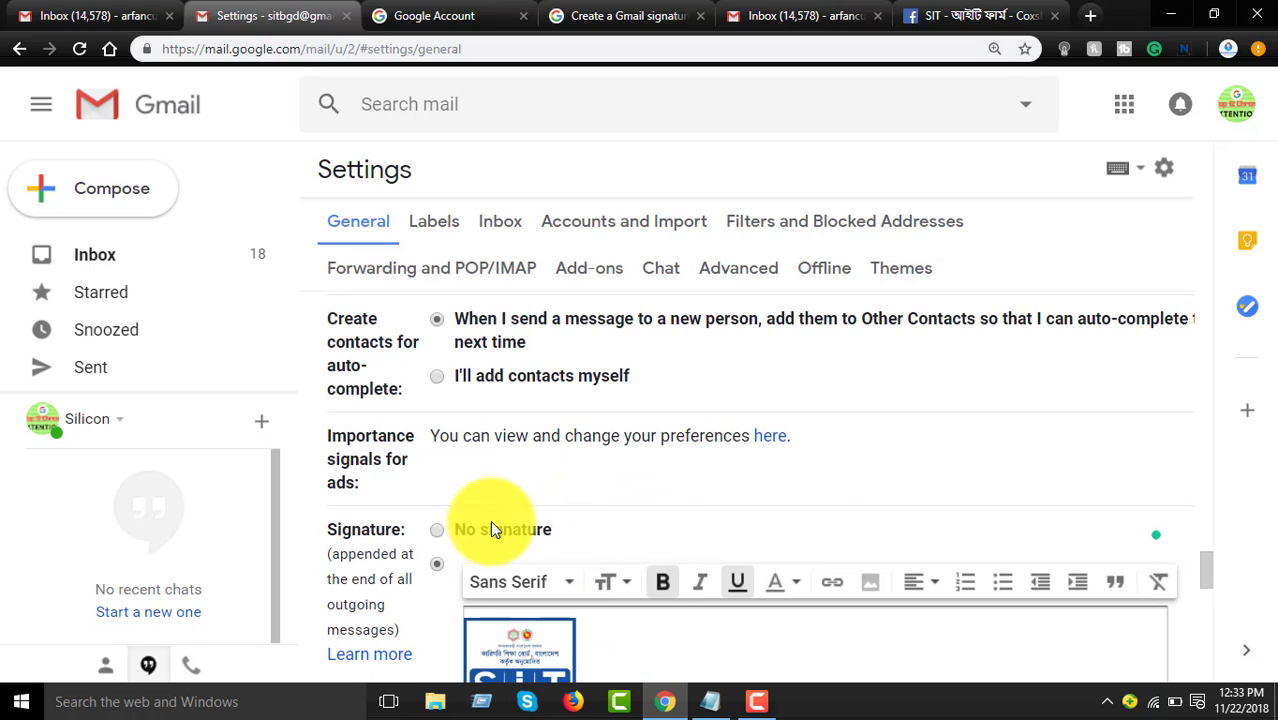
pyautogui.scroll(-4, 799, 508)
pyautogui.scroll(-5, 800, 505)
pyautogui.scroll(-2, 800, 500)
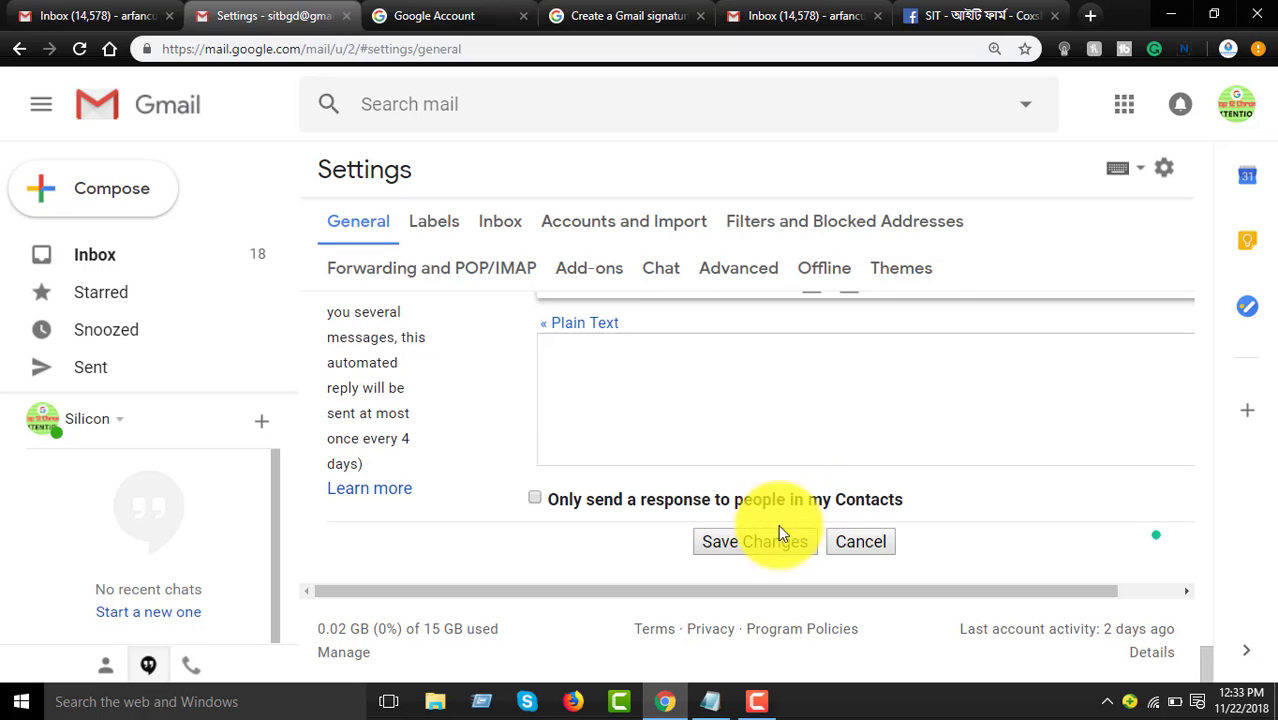
pyautogui.scroll(1, 780, 578)
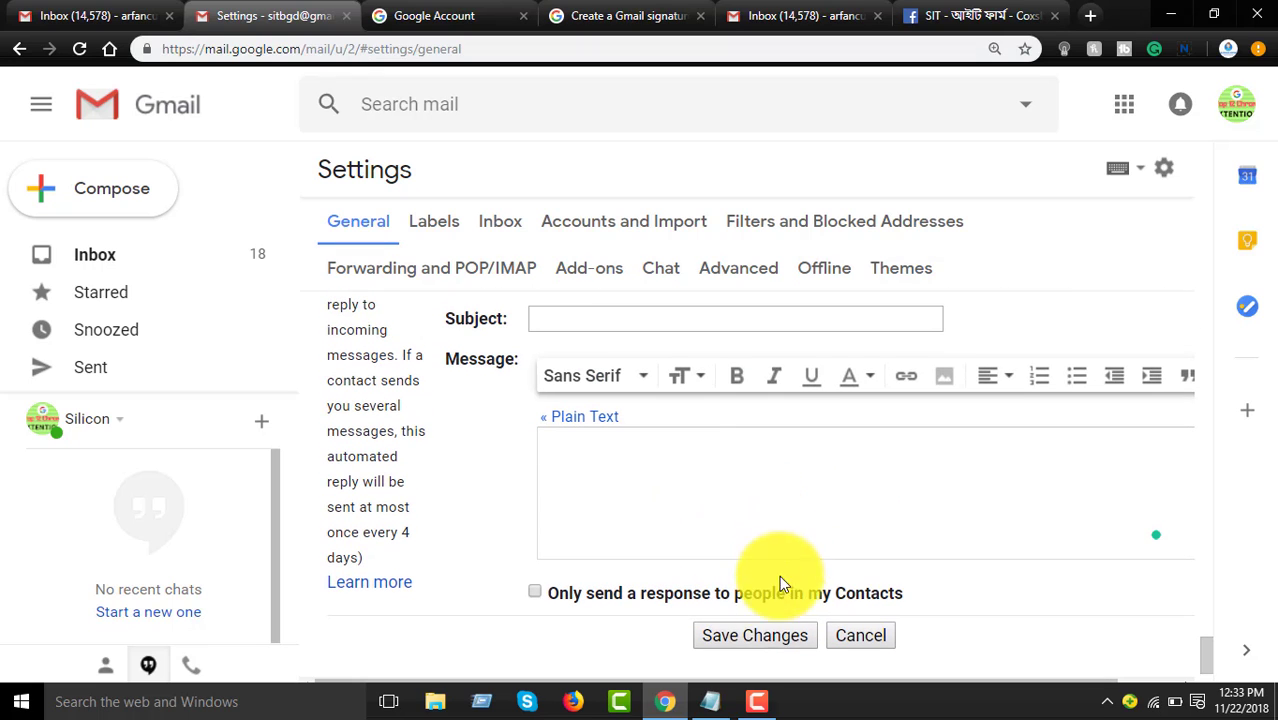
pyautogui.click(756, 640)
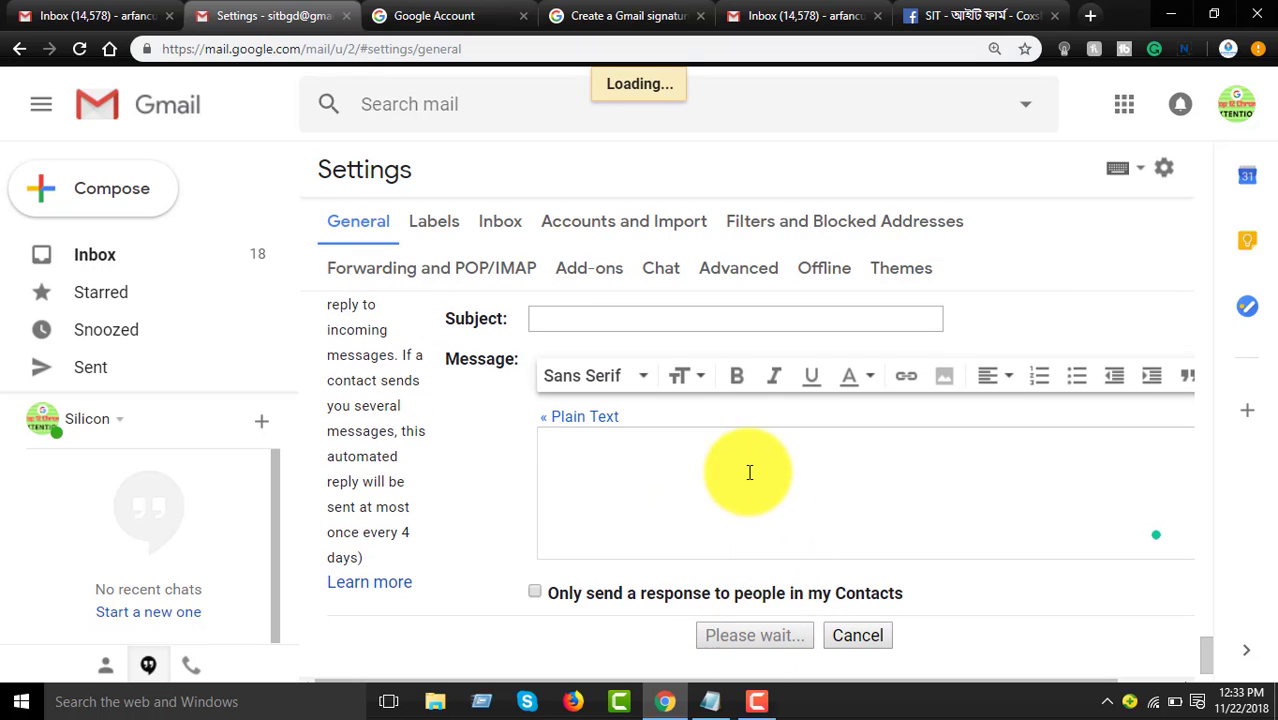